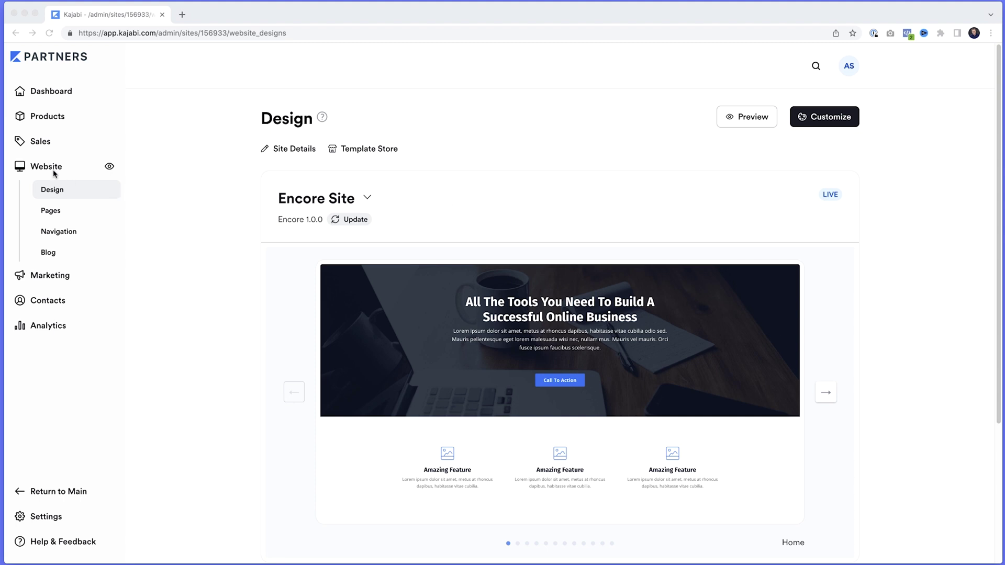
Bring the browser forward and show the Website Pages list with its 15 pages
{"action": "left_click", "coordinate": [52, 211]}
{"action": "left_click", "coordinate": [51, 213]}
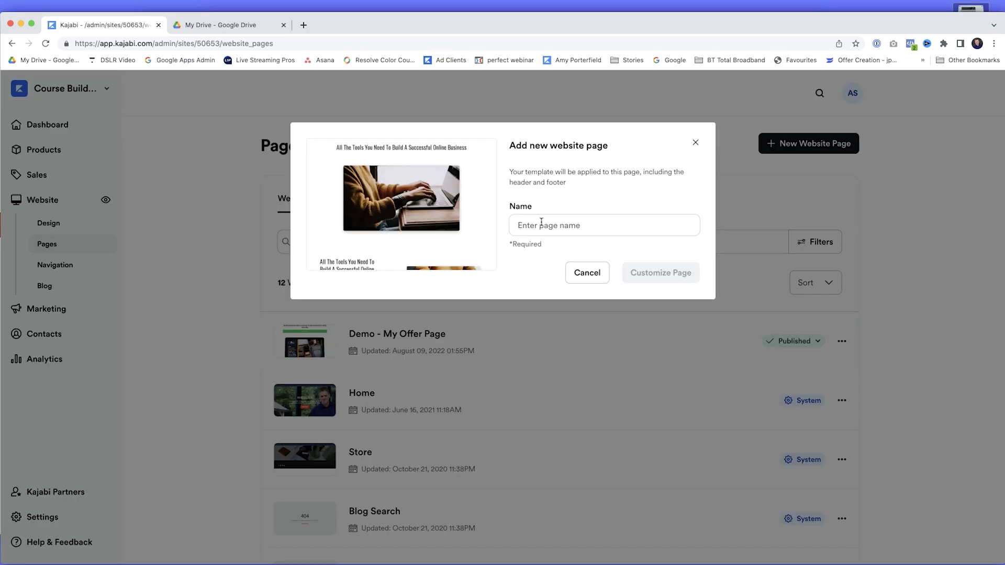
Create a new website page named 'My Offer' and open it in the page editor
{"action": "left_click", "coordinate": [543, 224]}
{"action": "type", "text": "My Offer"}
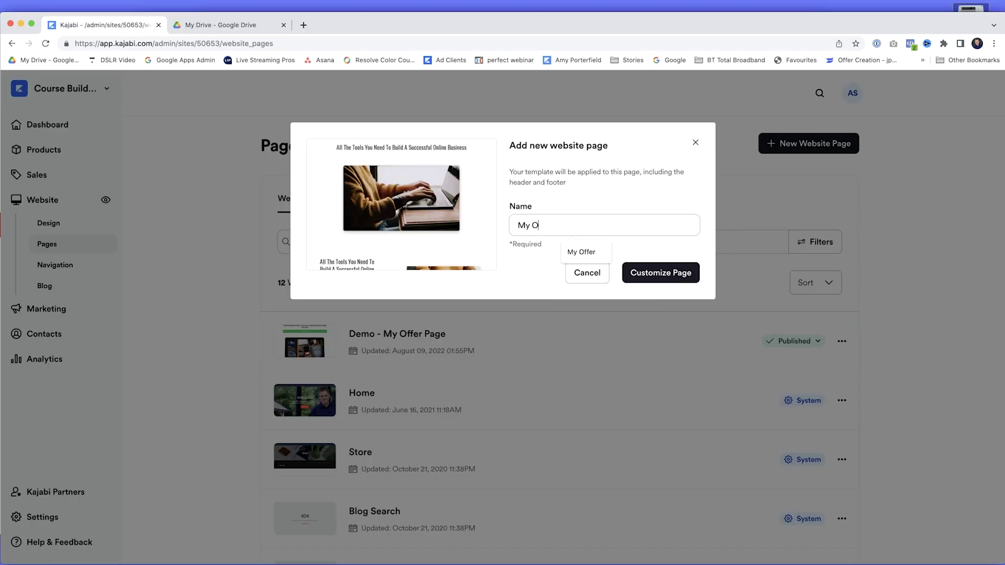
{"action": "left_click", "coordinate": [658, 278]}
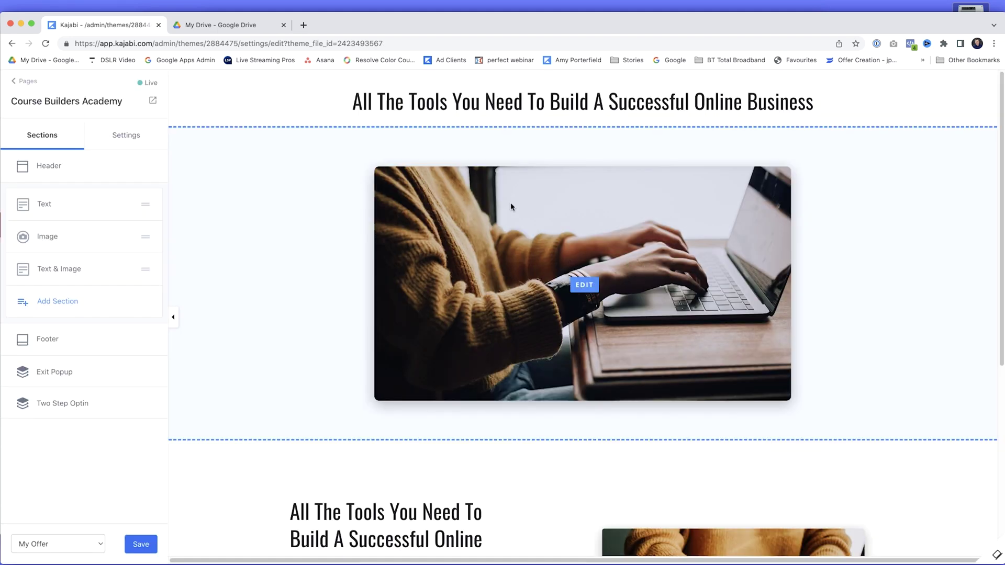
{"action": "scroll", "coordinate": [553, 381], "scroll_direction": "down", "scroll_amount": 2}
{"action": "scroll", "coordinate": [552, 378], "scroll_direction": "up", "scroll_amount": 2}
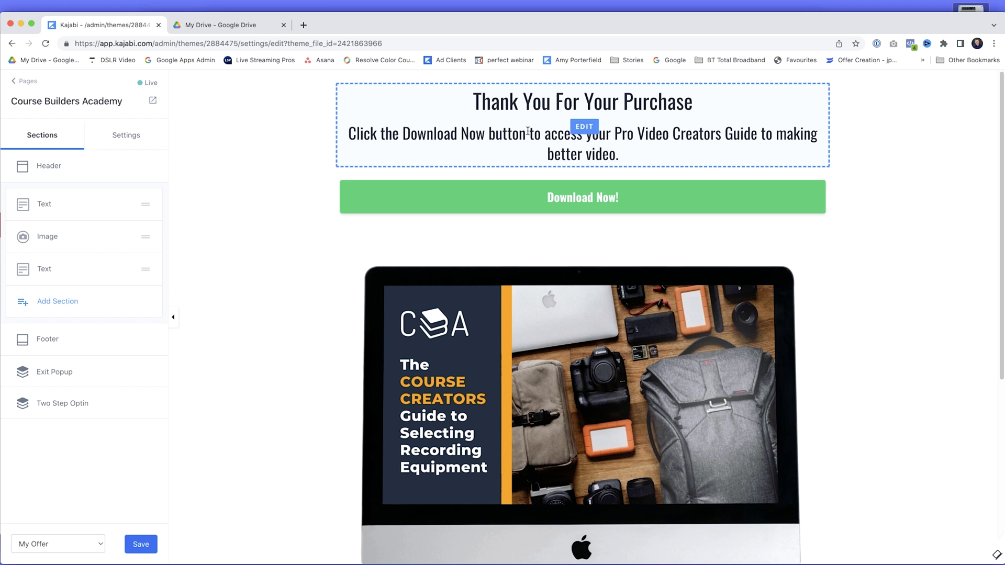
Turn on Member Visibility in the My Offer page's details and save it
{"action": "left_click", "coordinate": [24, 85]}
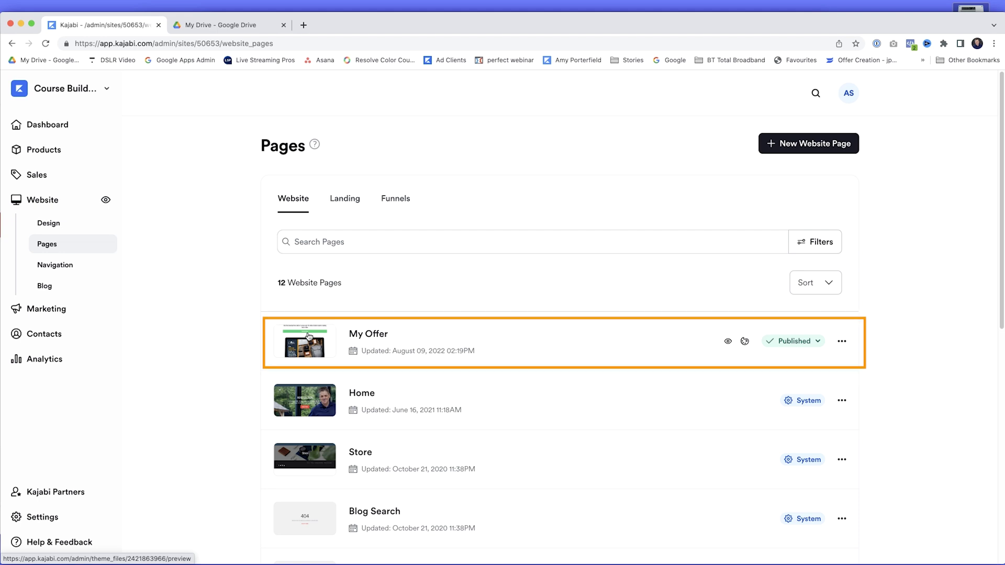
{"action": "left_click", "coordinate": [842, 341]}
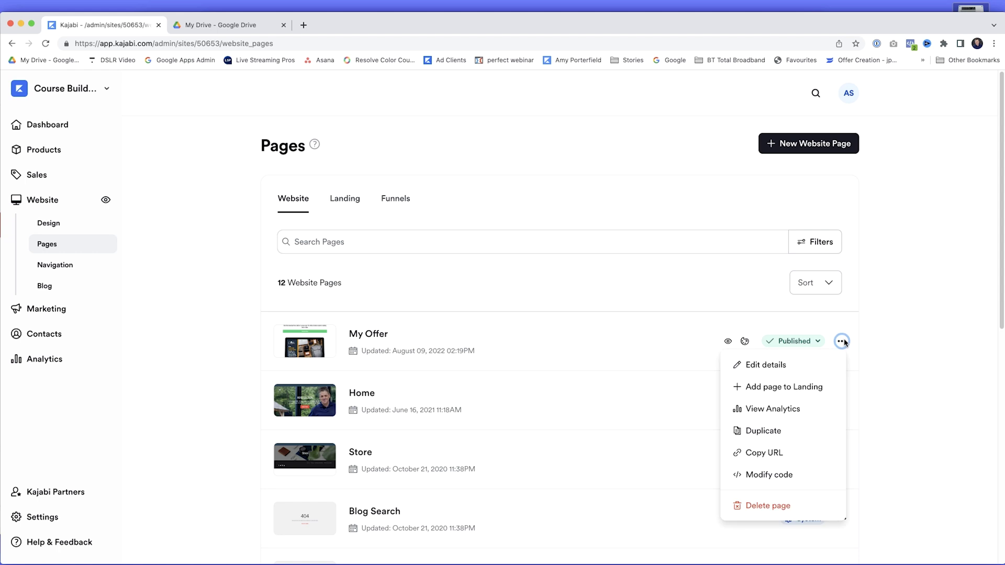
{"action": "left_click", "coordinate": [798, 373]}
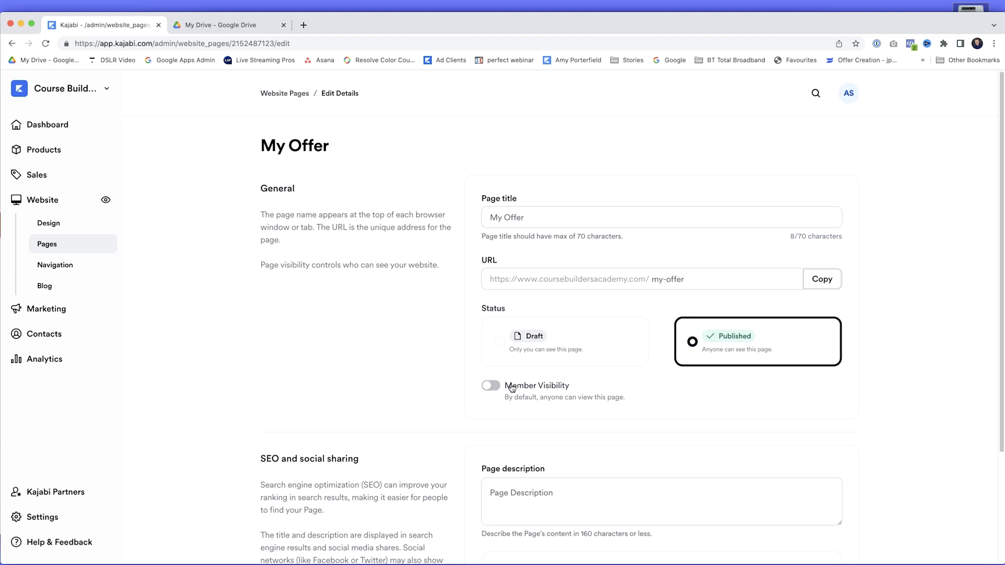
{"action": "left_click", "coordinate": [491, 386]}
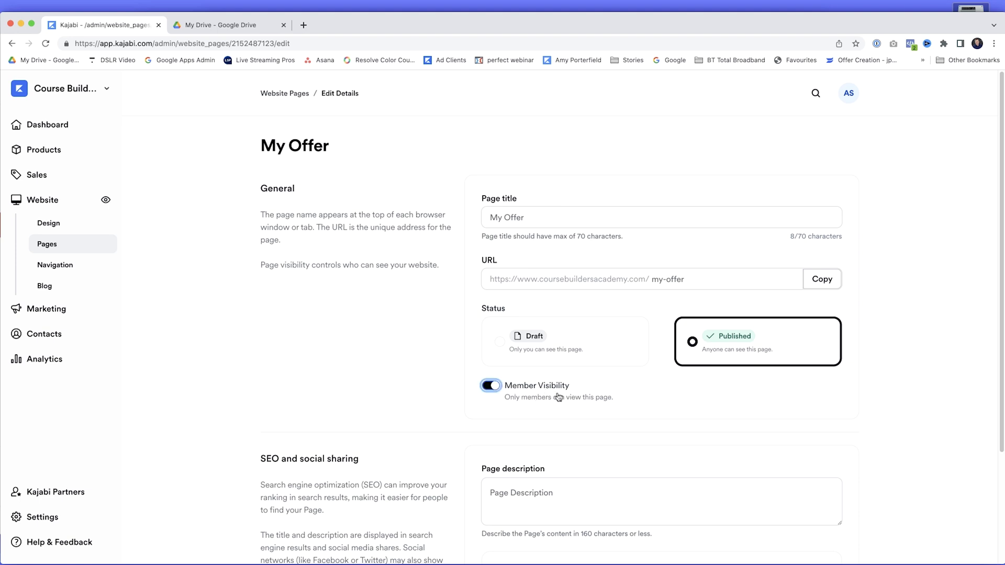
{"action": "scroll", "coordinate": [559, 398], "scroll_direction": "down", "scroll_amount": 5}
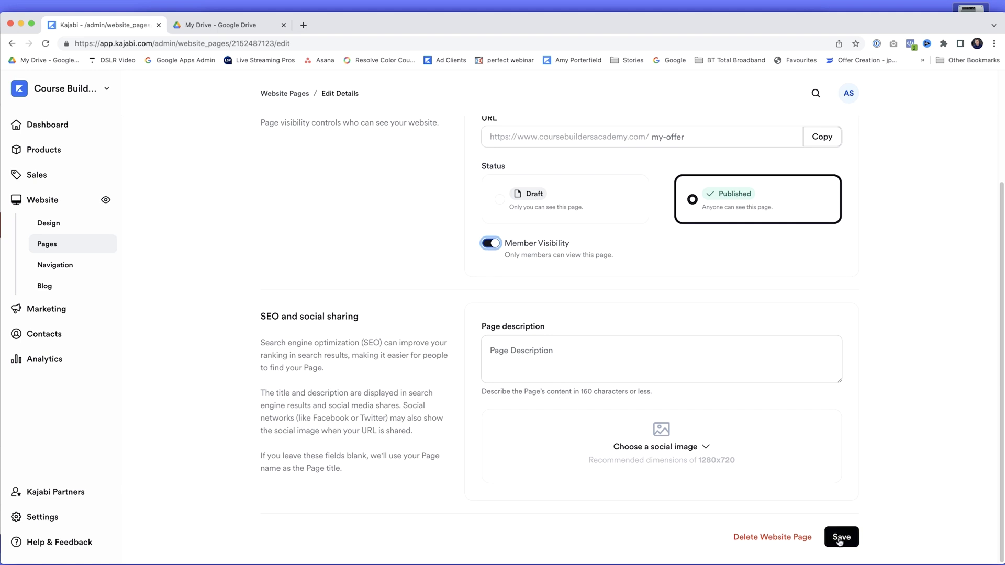
{"action": "left_click", "coordinate": [840, 538]}
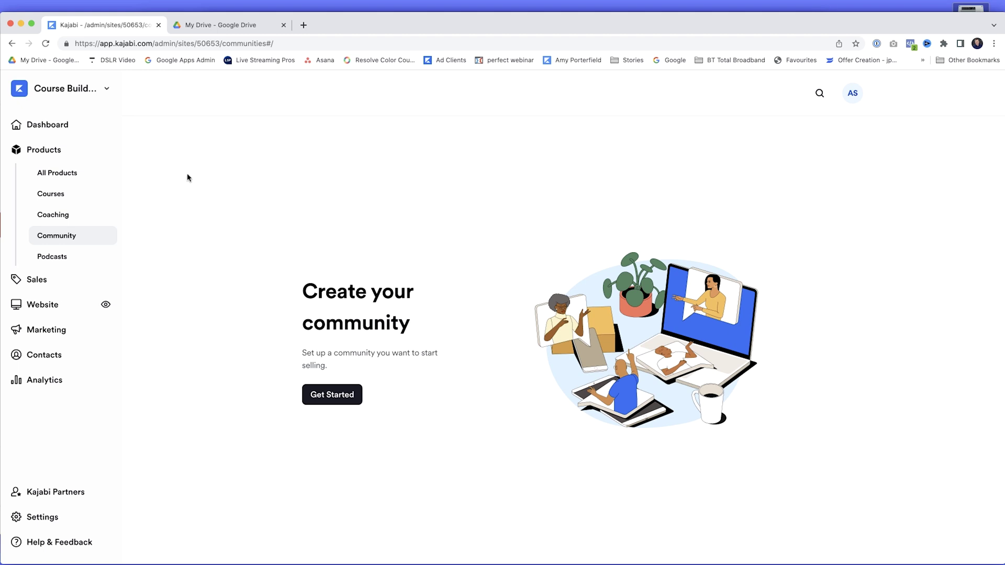
Start a new offer titled 'Insider Secrets', correcting the misspelled 'Secerts'
{"action": "left_click", "coordinate": [38, 281]}
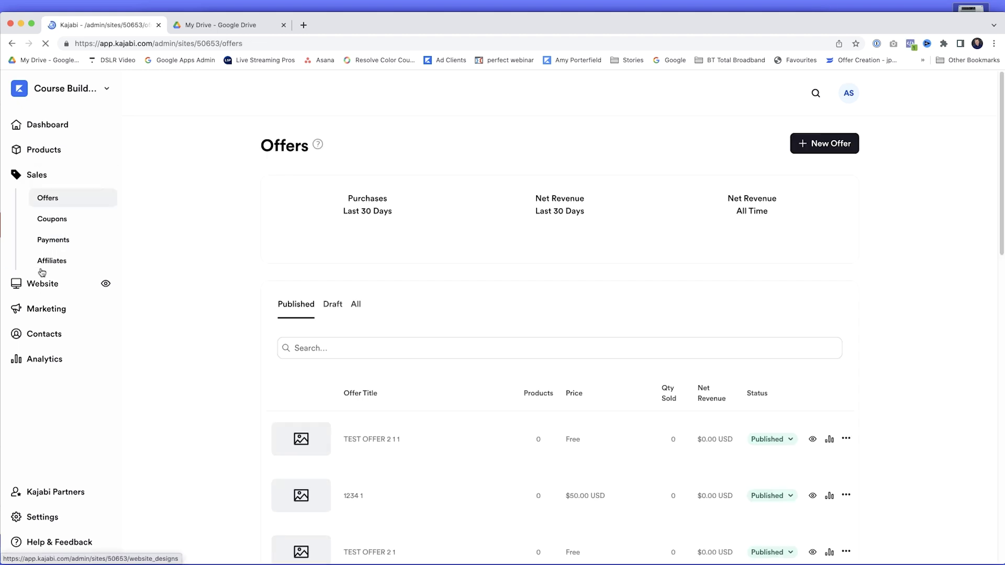
{"action": "left_click", "coordinate": [47, 200]}
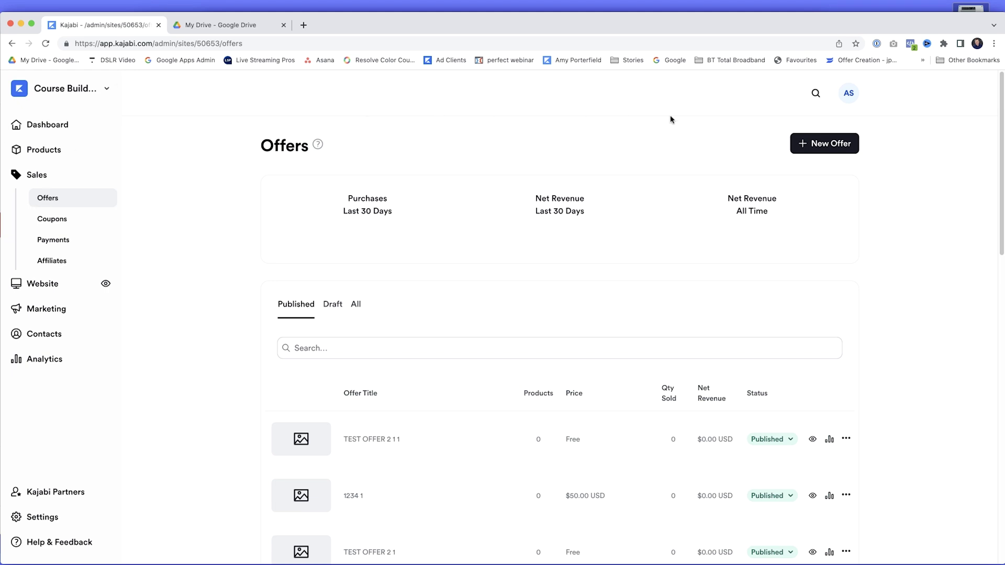
{"action": "left_click", "coordinate": [807, 148]}
{"action": "left_click", "coordinate": [379, 191]}
{"action": "type", "text": "Insider Secerts"}
{"action": "right_click", "coordinate": [414, 191]}
{"action": "left_click", "coordinate": [417, 196]}
Make it a One-time Payment of 50.00 and create the offer
{"action": "left_click", "coordinate": [516, 288]}
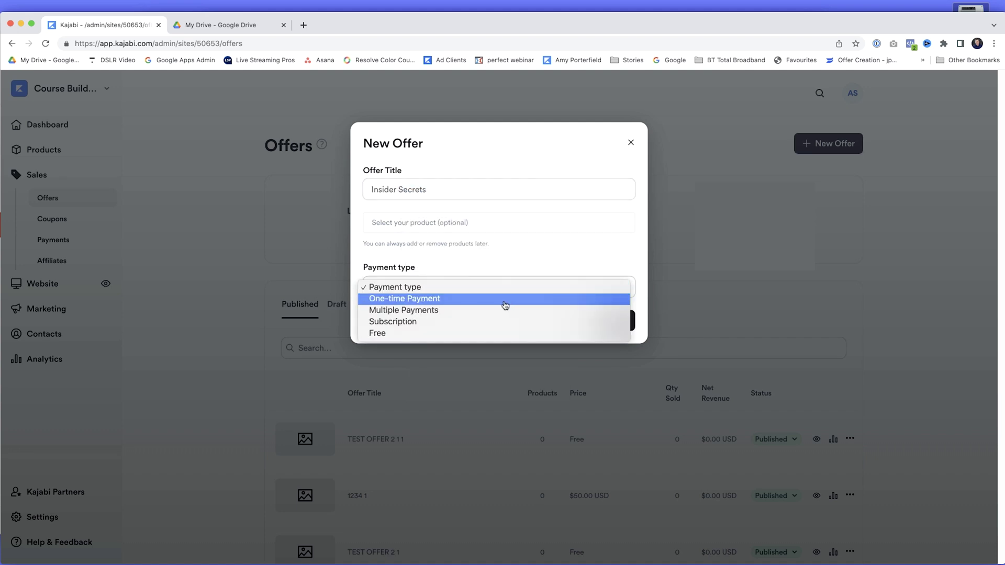
{"action": "left_click", "coordinate": [505, 305]}
{"action": "left_click", "coordinate": [403, 336]}
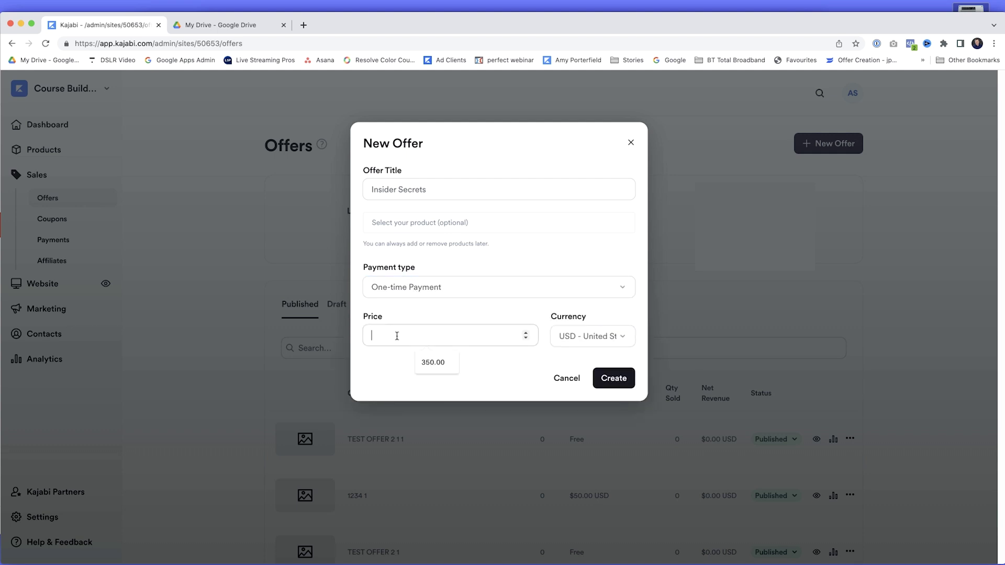
{"action": "type", "text": "50.00"}
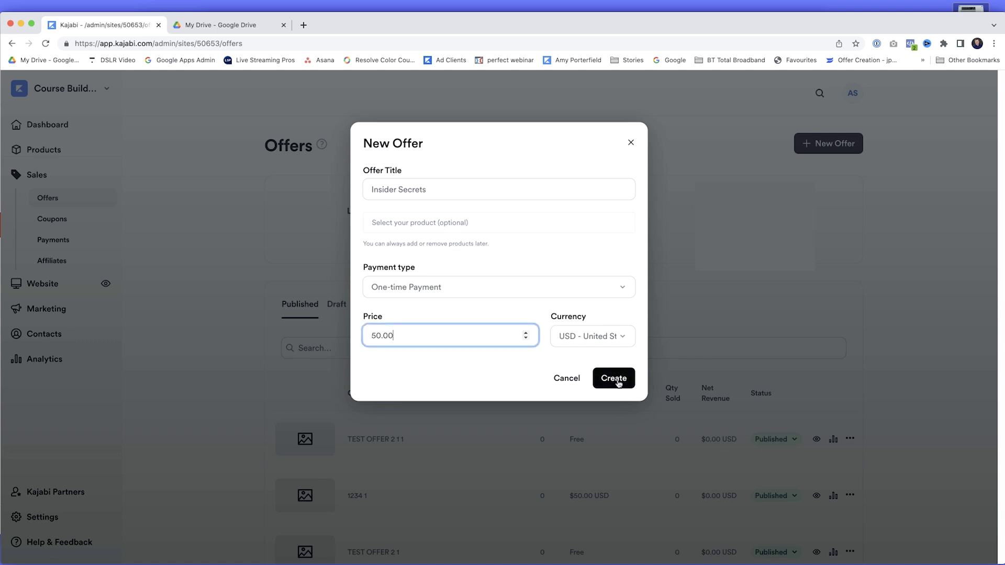
{"action": "left_click", "coordinate": [619, 384]}
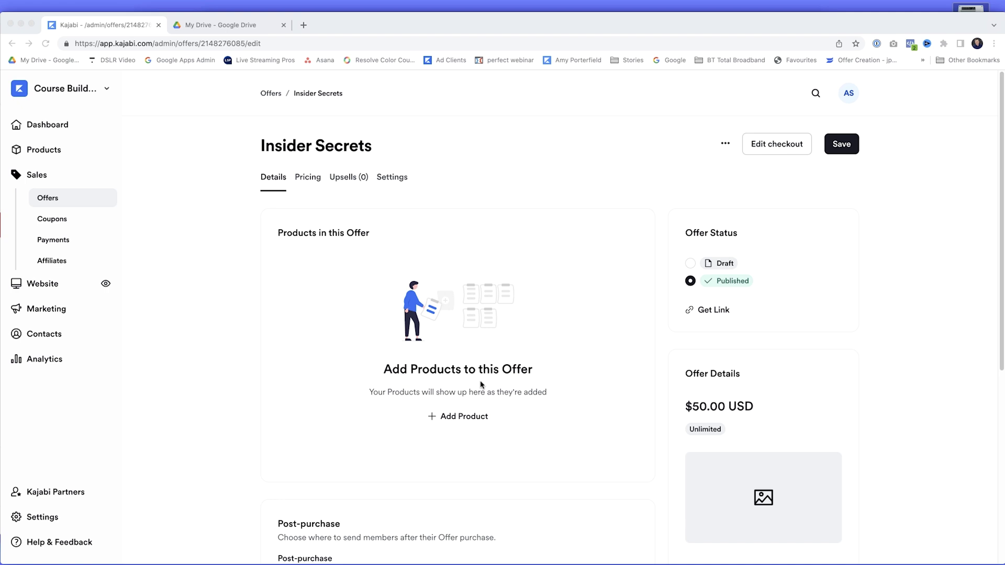
Scroll down the Insider Secrets offer page to its post-purchase settings
{"action": "scroll", "coordinate": [481, 385], "scroll_direction": "down", "scroll_amount": 4}
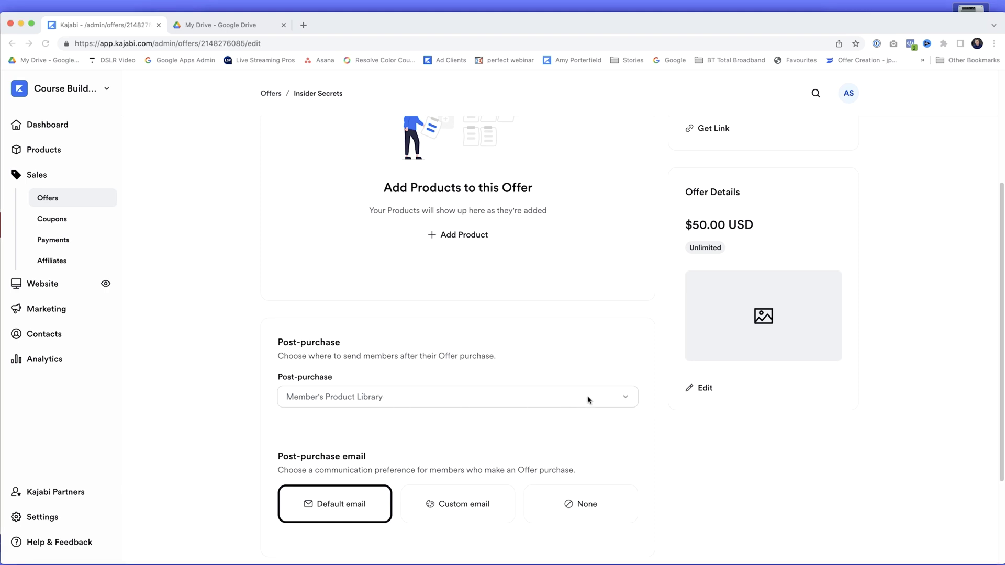
Send buyers to a Custom Thank You Page and paste the thank-you message into its body
{"action": "left_click", "coordinate": [629, 400]}
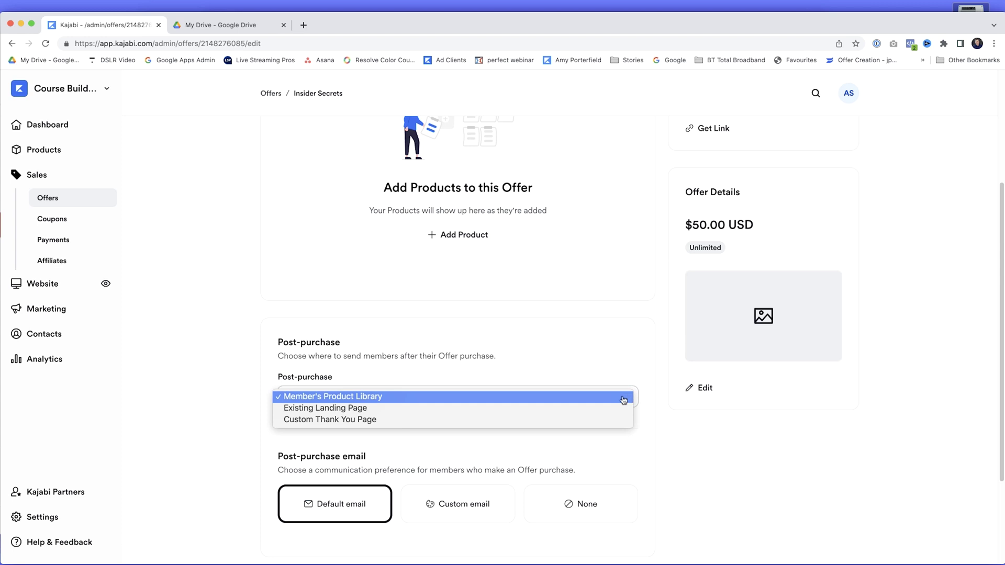
{"action": "left_click", "coordinate": [354, 422]}
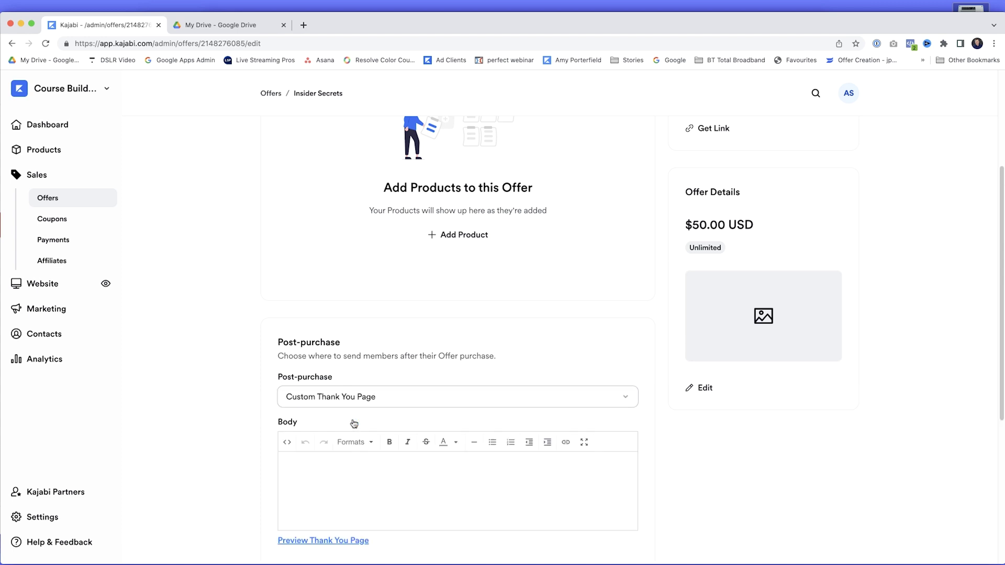
{"action": "left_click", "coordinate": [302, 460]}
{"action": "key", "text": "super+v"}
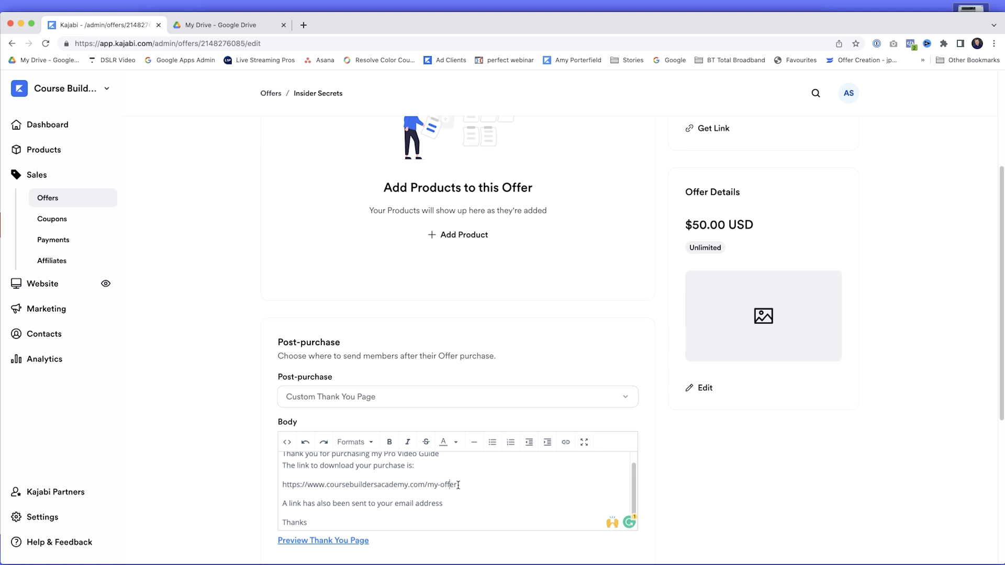
{"action": "left_click", "coordinate": [456, 486]}
{"action": "left_click_drag", "start_coordinate": [456, 485], "coordinate": [280, 490]}
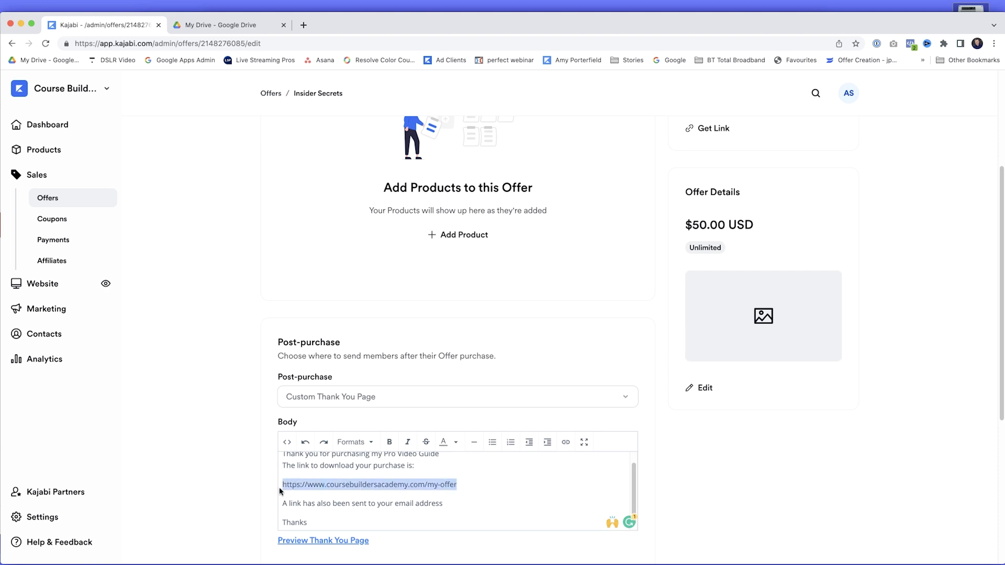
{"action": "left_click", "coordinate": [567, 444]}
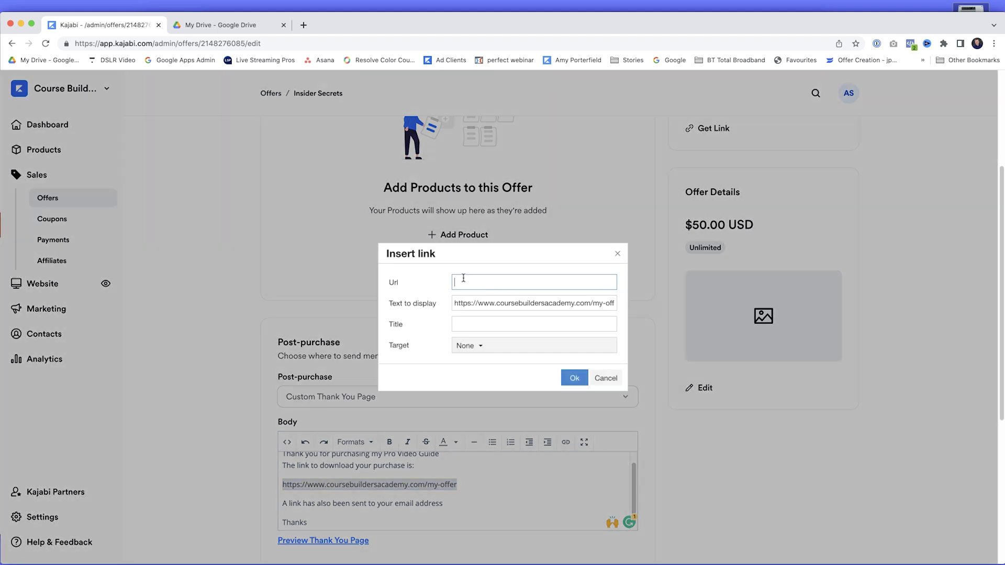
{"action": "key", "text": "super+v"}
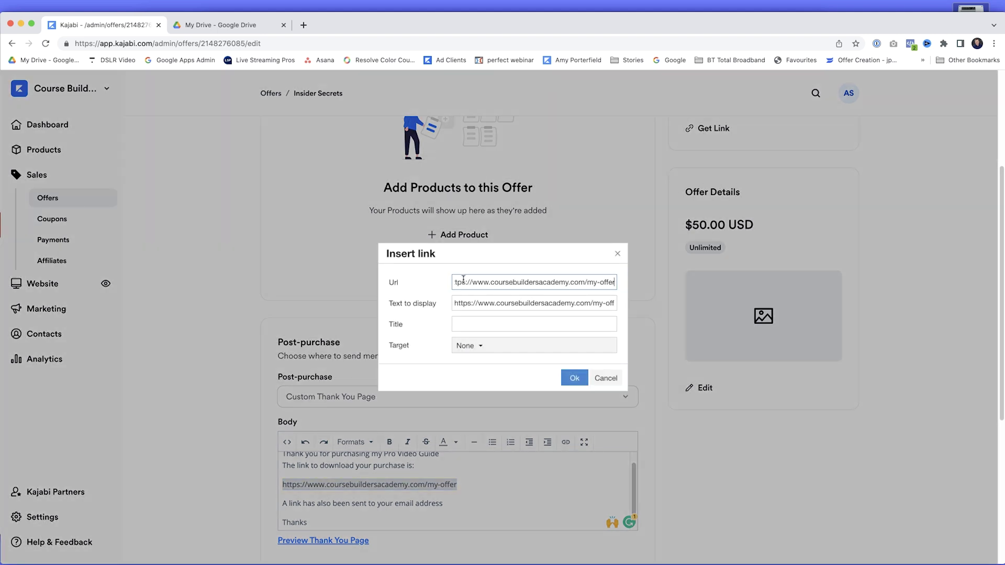
{"action": "left_click", "coordinate": [574, 379]}
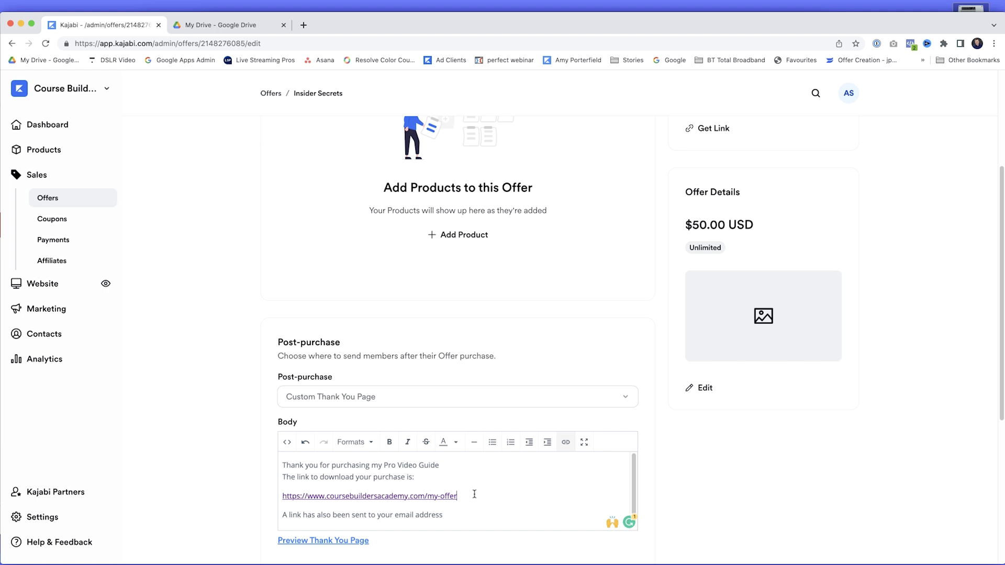
{"action": "scroll", "coordinate": [475, 494], "scroll_direction": "down", "scroll_amount": 2}
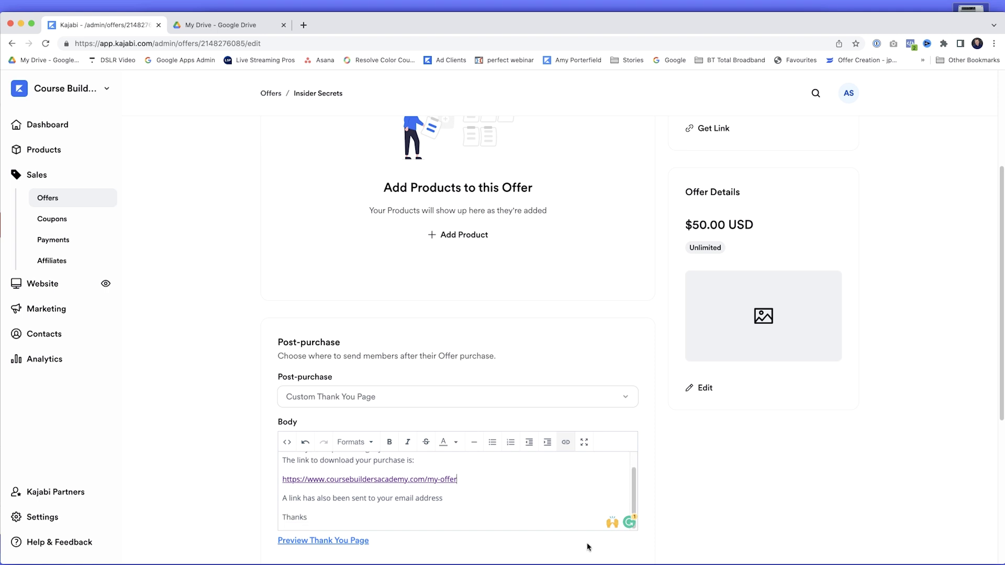
{"action": "scroll", "coordinate": [583, 539], "scroll_direction": "down", "scroll_amount": 5}
{"action": "scroll", "coordinate": [581, 538], "scroll_direction": "down", "scroll_amount": 3}
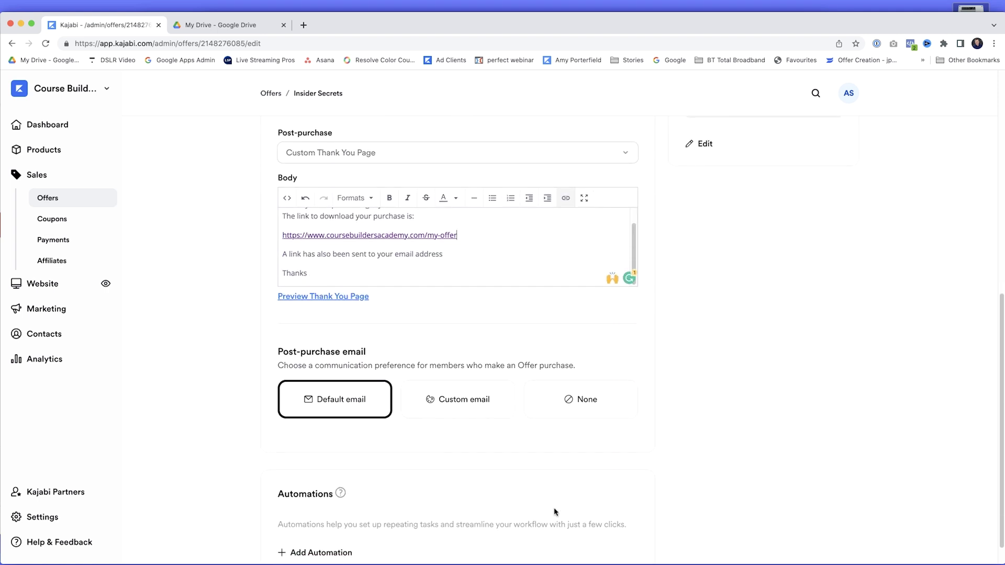
Use a custom post-purchase email with the pasted thank-you text and subject 'Welcome {{member.name}}'
{"action": "left_click", "coordinate": [460, 401]}
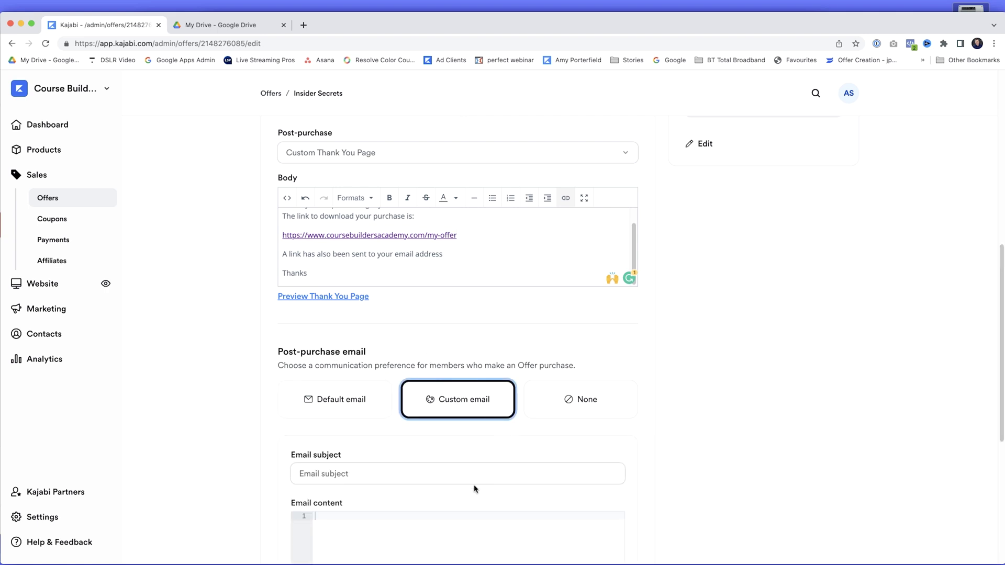
{"action": "scroll", "coordinate": [473, 489], "scroll_direction": "down", "scroll_amount": 2}
{"action": "scroll", "coordinate": [471, 484], "scroll_direction": "down", "scroll_amount": 2}
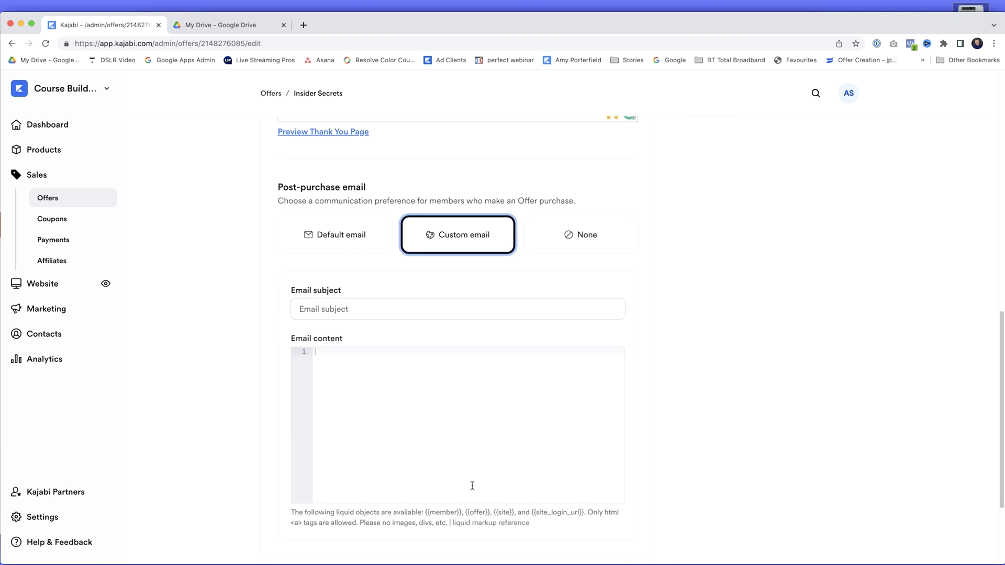
{"action": "left_click", "coordinate": [349, 361]}
{"action": "key", "text": "super+v"}
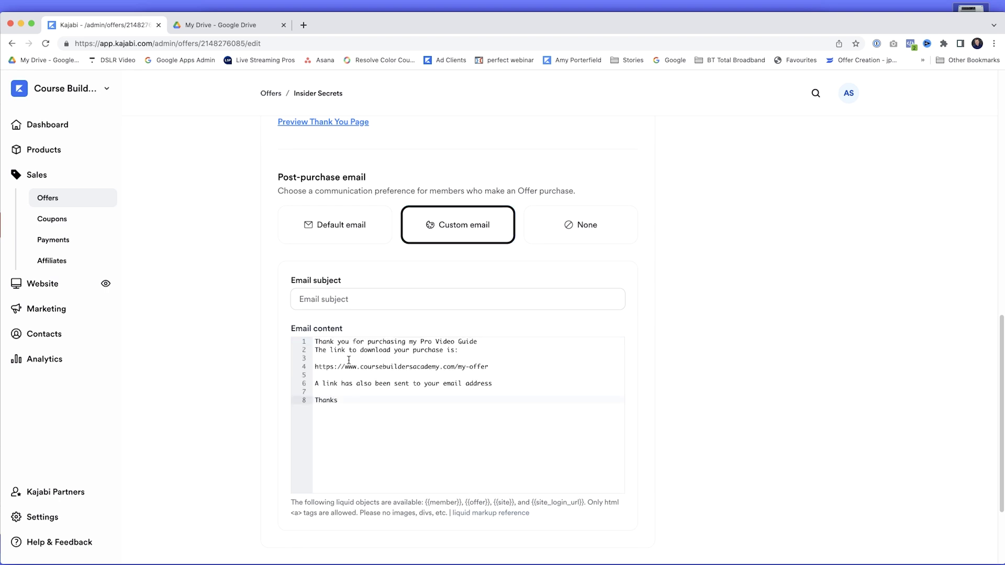
{"action": "left_click", "coordinate": [309, 300]}
{"action": "type", "text": "Welcome {{member.name}},"}
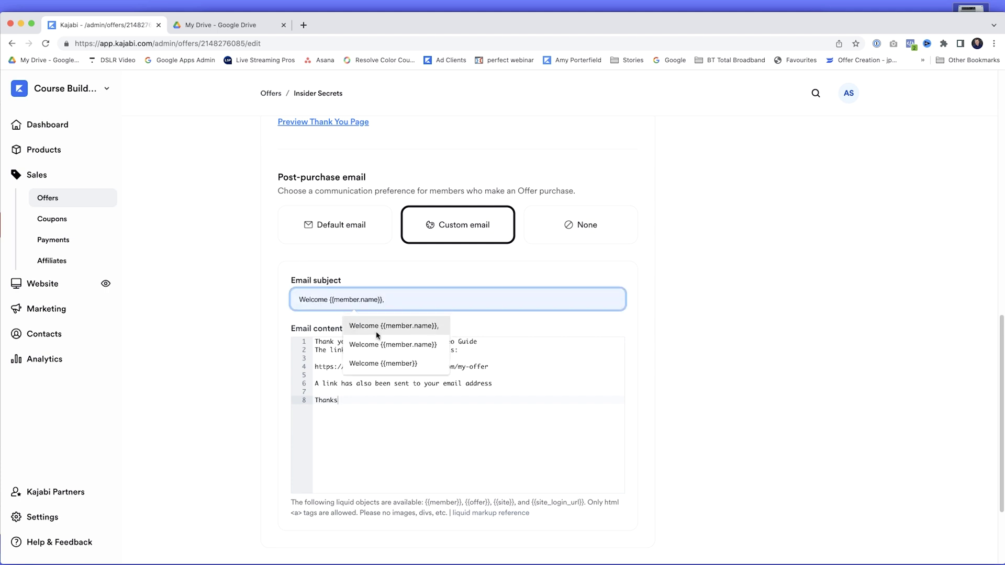
{"action": "left_click", "coordinate": [377, 329]}
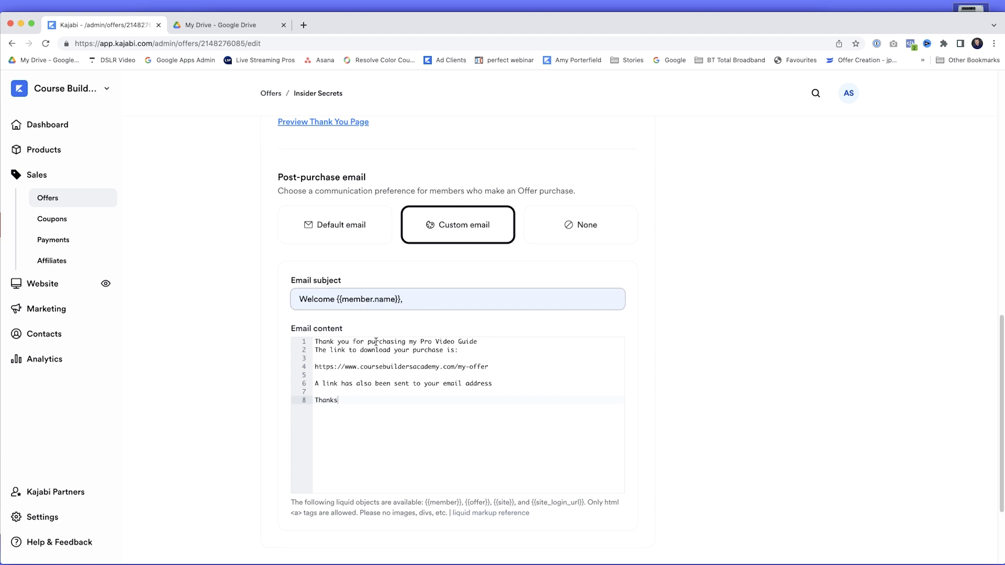
Insert an opening <a href="..."> tag around the download URL on line 4
{"action": "left_click", "coordinate": [489, 366]}
{"action": "left_click_drag", "start_coordinate": [489, 367], "coordinate": [315, 366]}
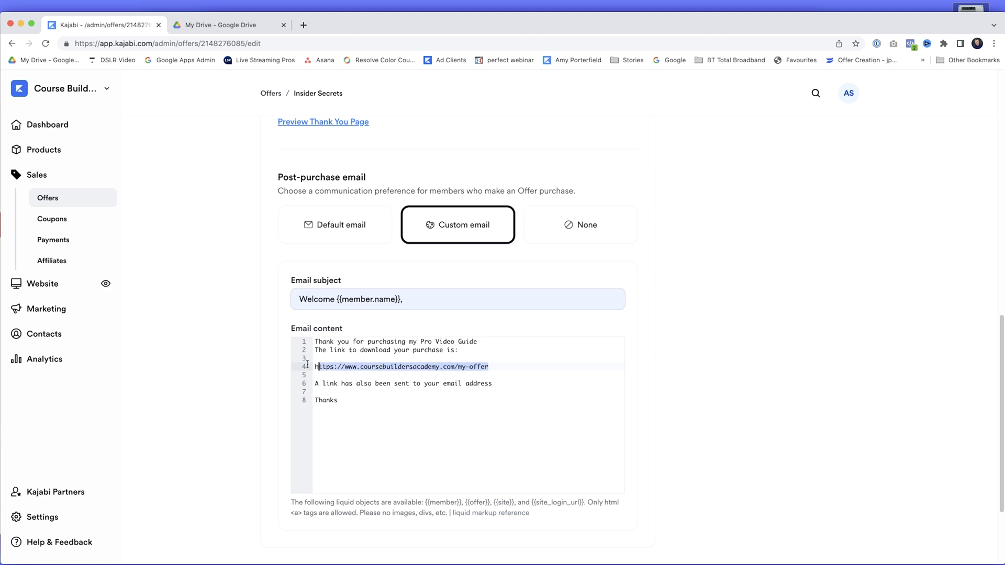
{"action": "left_click", "coordinate": [395, 375]}
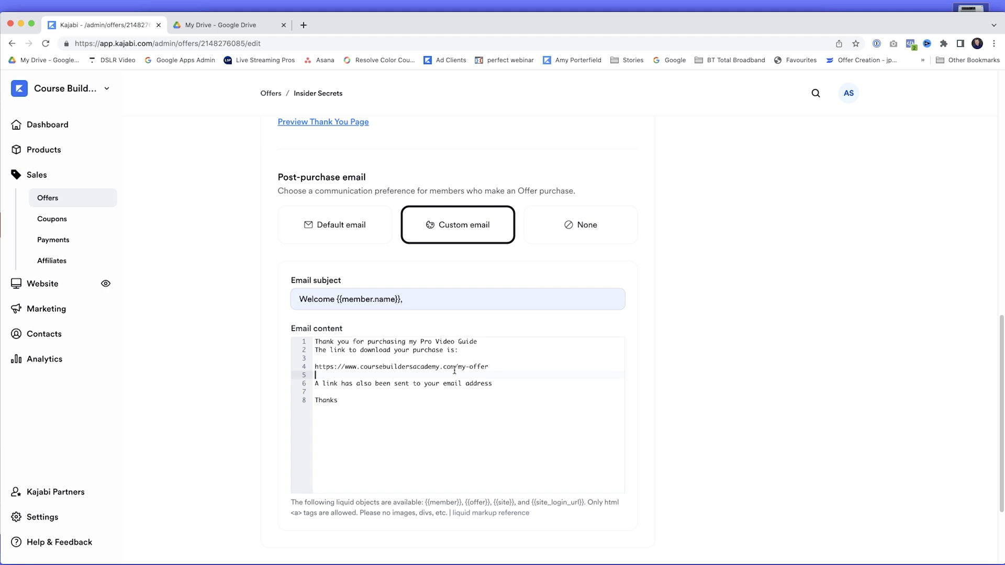
{"action": "left_click_drag", "start_coordinate": [487, 366], "coordinate": [315, 366]}
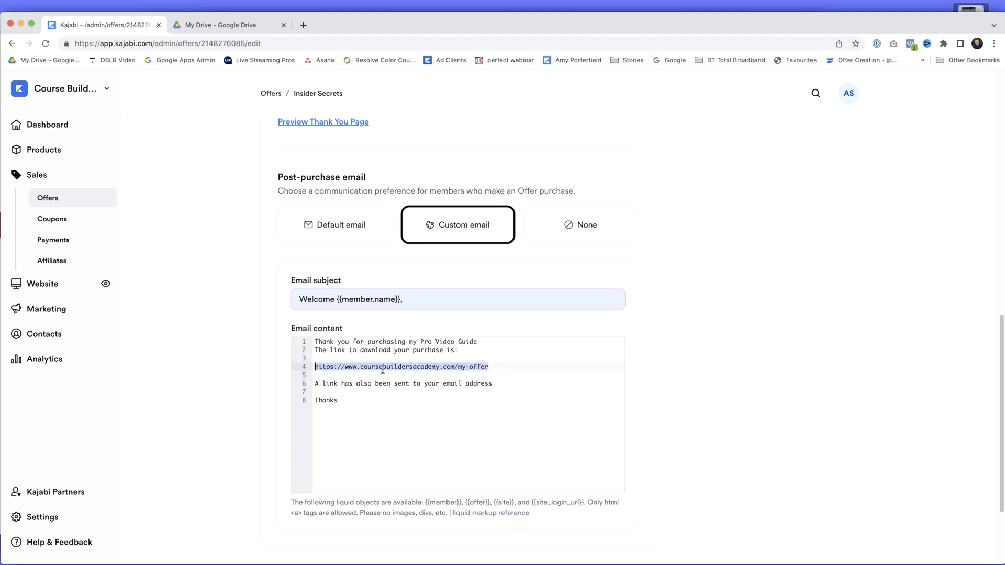
{"action": "left_click", "coordinate": [483, 375]}
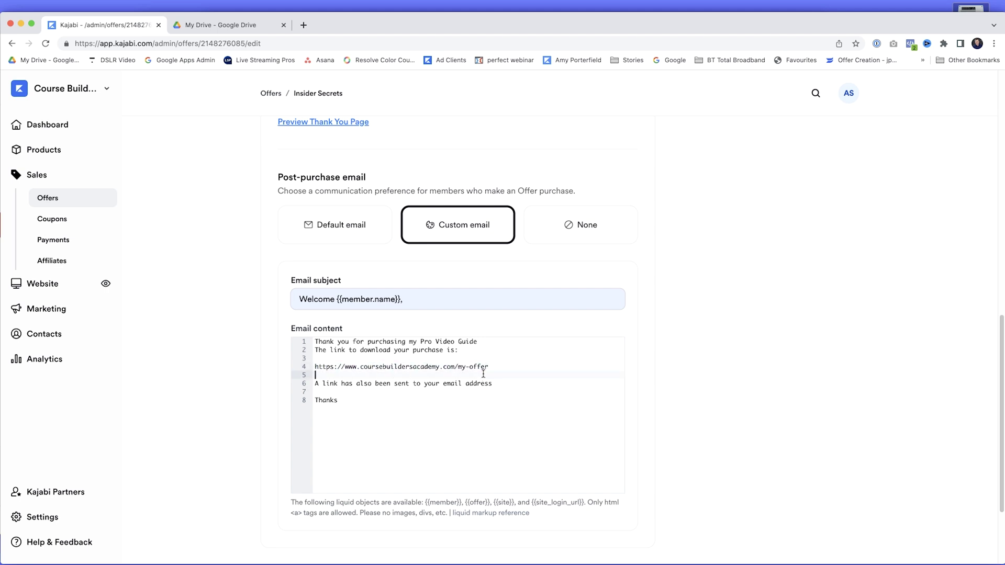
{"action": "left_click", "coordinate": [319, 367]}
{"action": "type", "text": "< a href="}
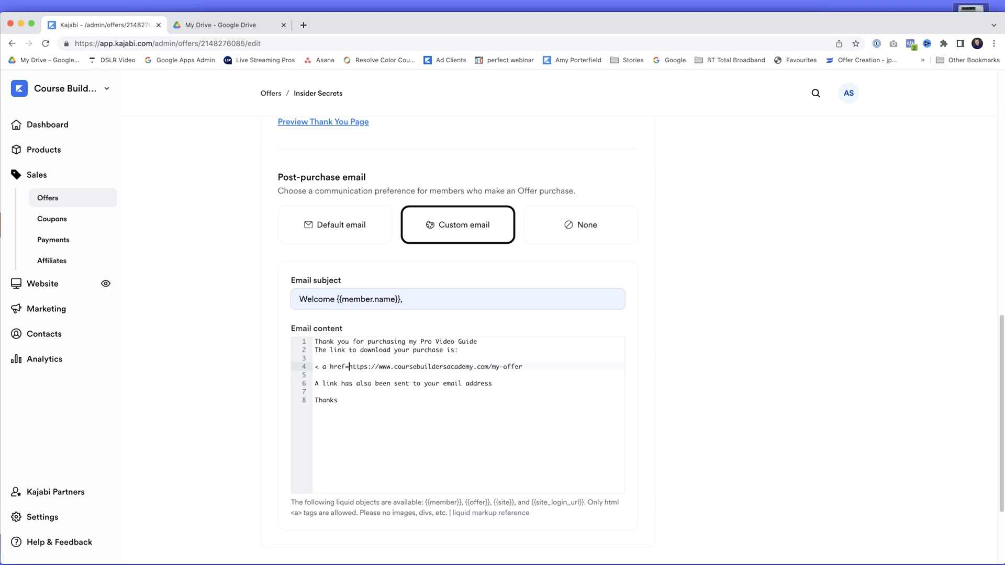
{"action": "type", "text": "\""}
{"action": "key", "text": "End"}
{"action": "type", "text": "\">"}
Paste the URL as the link text and close the tag with </a>
{"action": "left_click_drag", "start_coordinate": [526, 367], "coordinate": [352, 367]}
{"action": "key", "text": "ctrl+c"}
{"action": "left_click", "coordinate": [545, 367]}
{"action": "key", "text": "ctrl+v"}
{"action": "type", "text": "</a"}
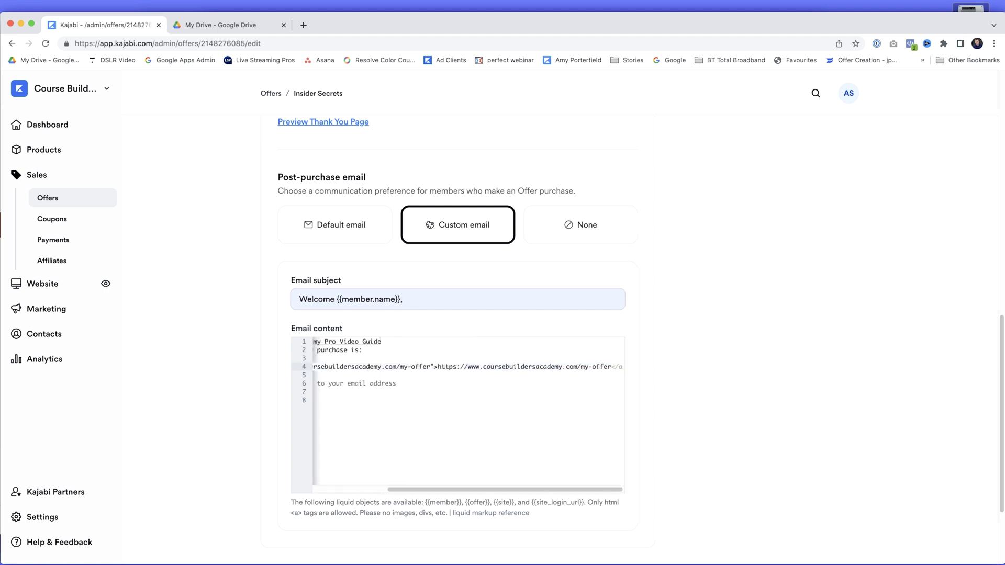
{"action": "type", "text": ">"}
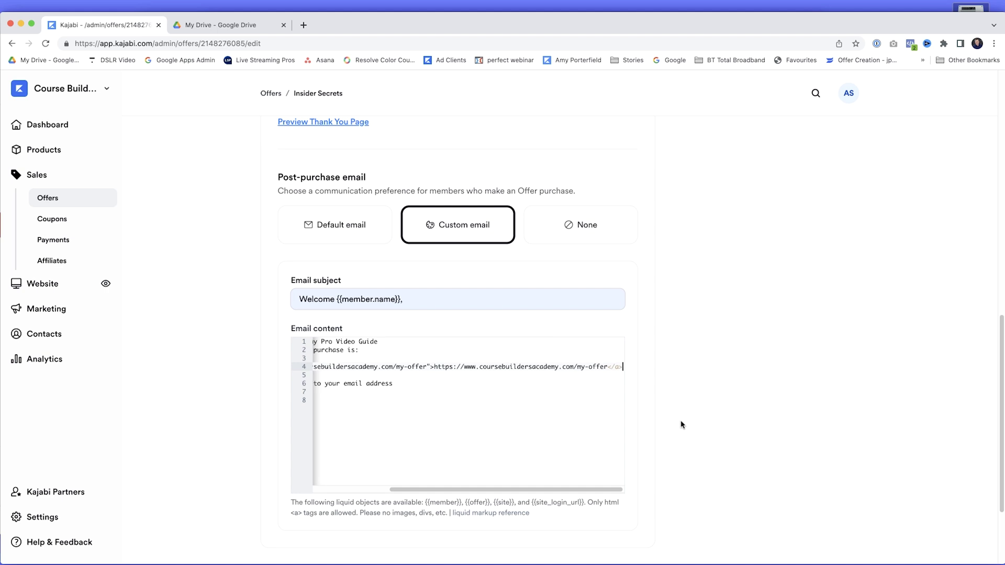
{"action": "scroll", "coordinate": [691, 445], "scroll_direction": "up", "scroll_amount": 15}
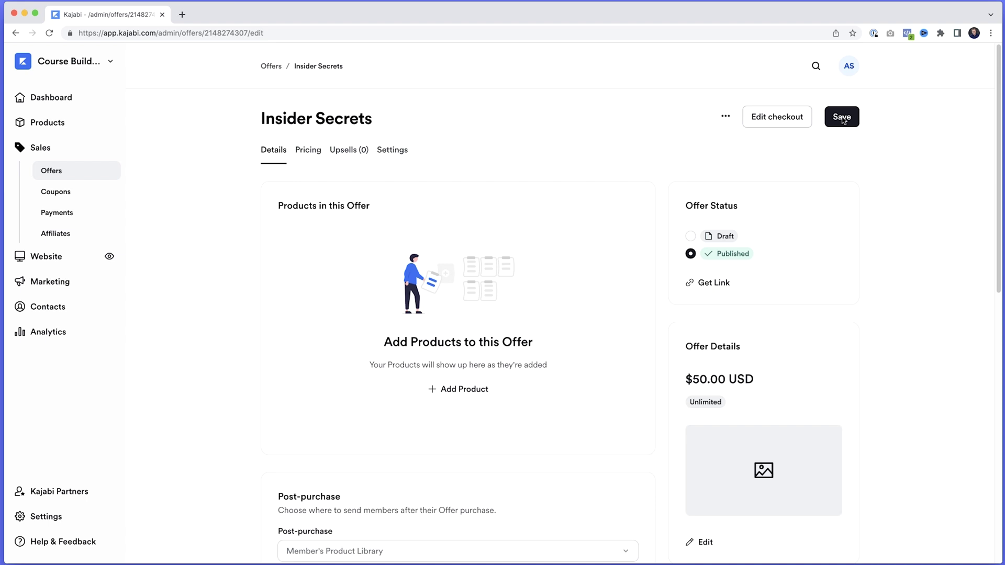
Open the Insider Secrets checkout editor and show its Form fields options
{"action": "left_click", "coordinate": [765, 119]}
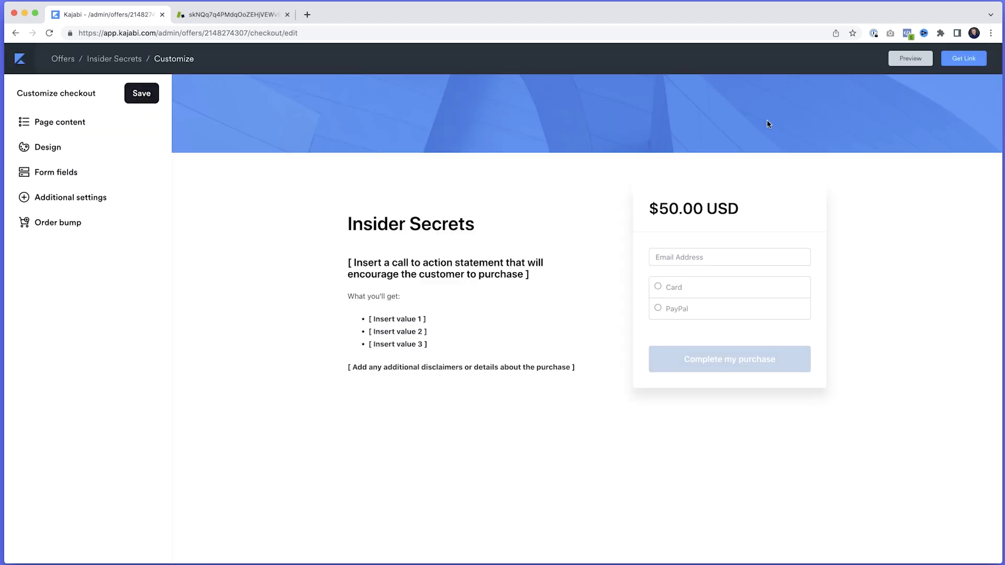
{"action": "left_click", "coordinate": [65, 176]}
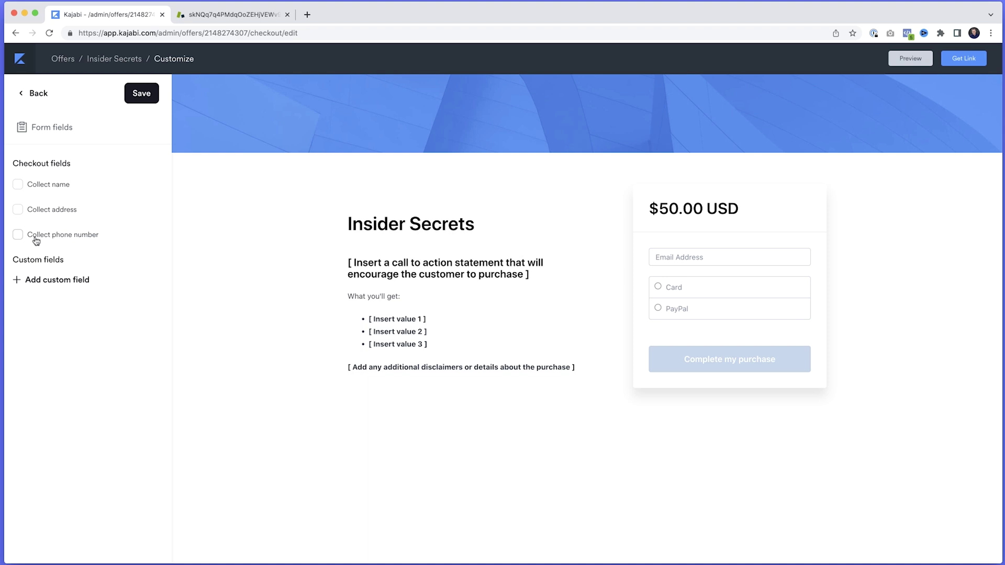
Enable 'Collect new member passwords' under Additional settings and save
{"action": "left_click", "coordinate": [35, 94]}
{"action": "left_click", "coordinate": [67, 203]}
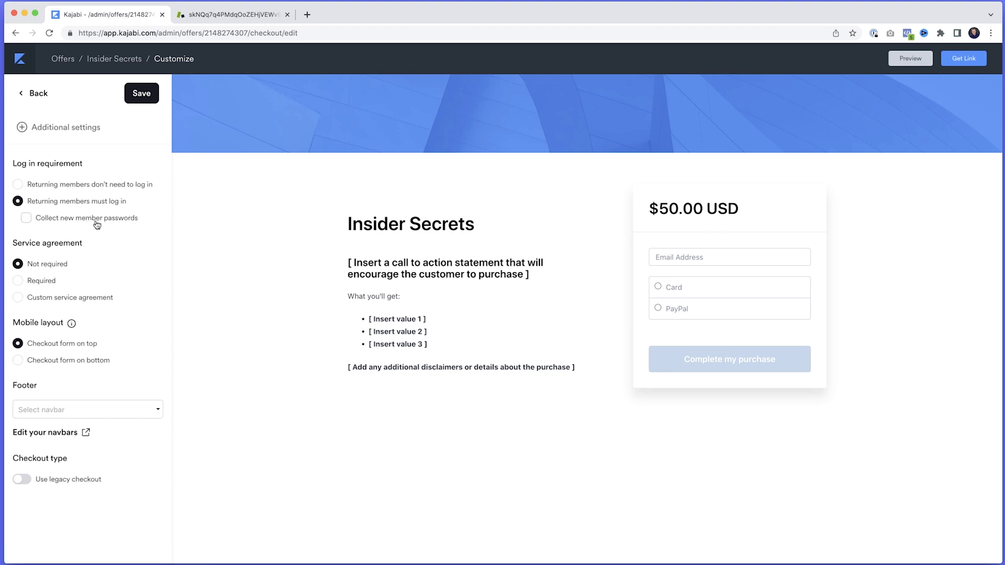
{"action": "left_click", "coordinate": [25, 219]}
{"action": "left_click", "coordinate": [142, 95]}
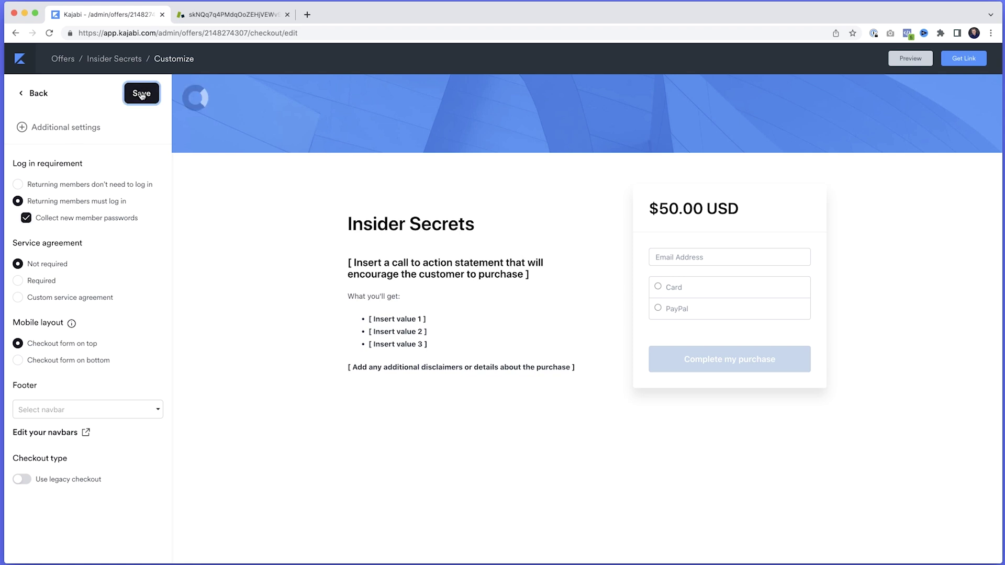
{"action": "left_click", "coordinate": [36, 97]}
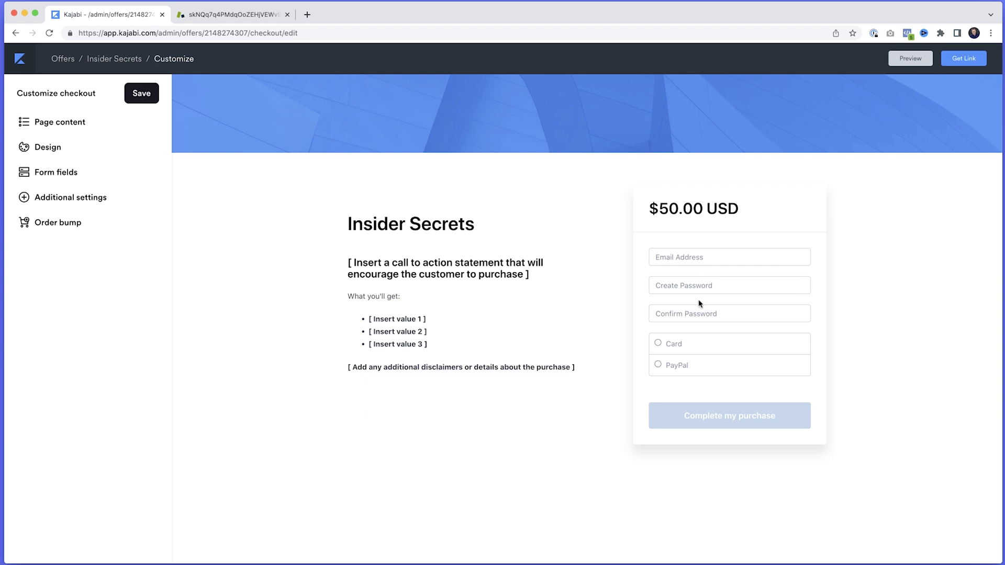
Tick 'Collect name' in the checkout Form fields and save
{"action": "left_click", "coordinate": [48, 172]}
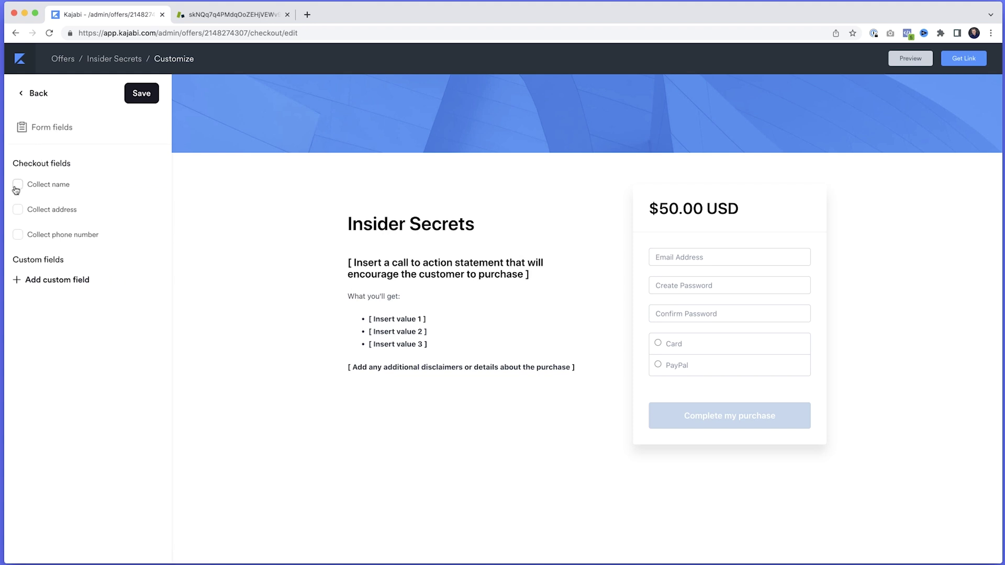
{"action": "left_click", "coordinate": [17, 186]}
{"action": "left_click", "coordinate": [141, 96]}
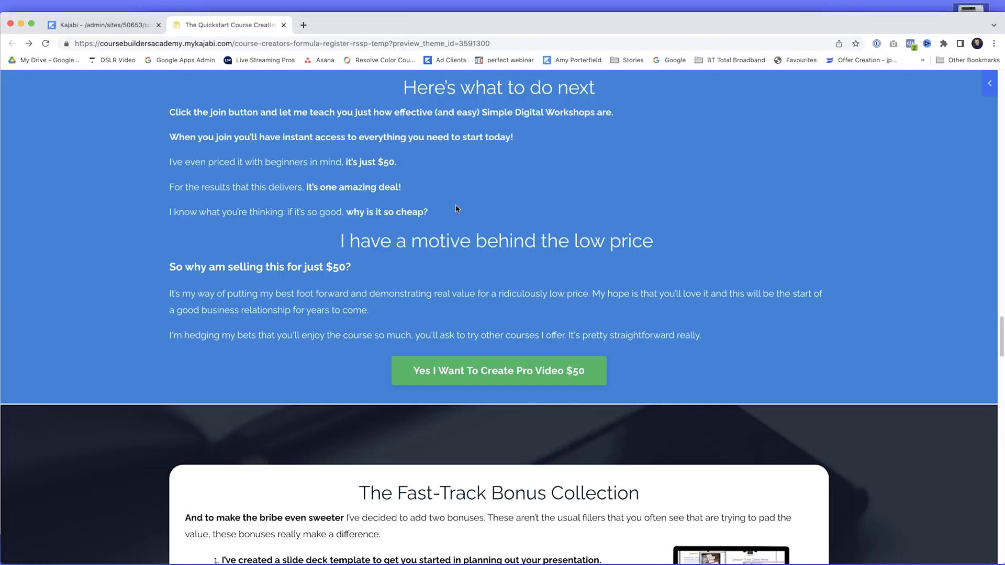
Go to the Insider Secrets checkout and enter the buyer's e-mail and full name
{"action": "scroll", "coordinate": [456, 209], "scroll_direction": "down", "scroll_amount": 3}
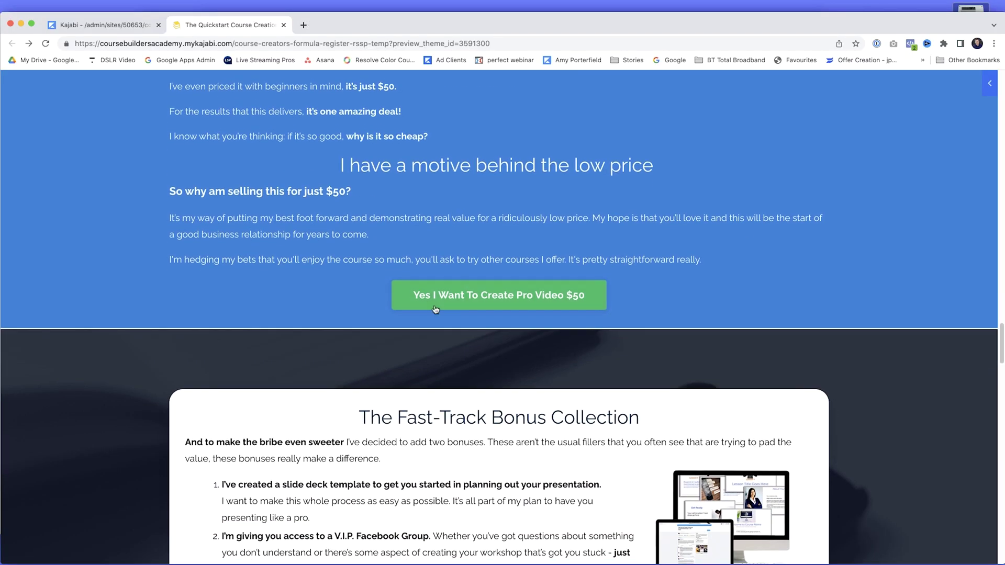
{"action": "left_click", "coordinate": [469, 302]}
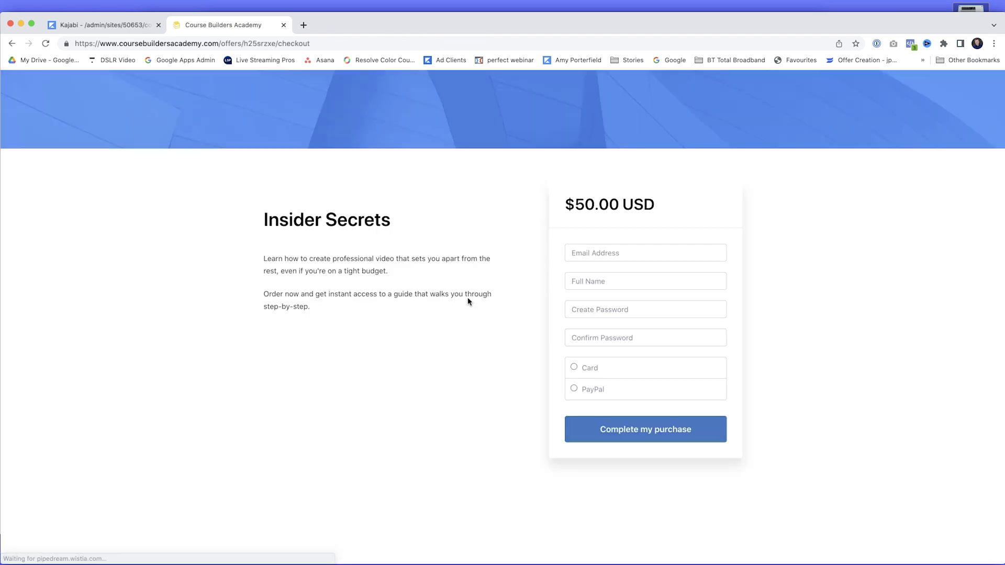
{"action": "left_click", "coordinate": [599, 255]}
{"action": "type", "text": "@gmail.com"}
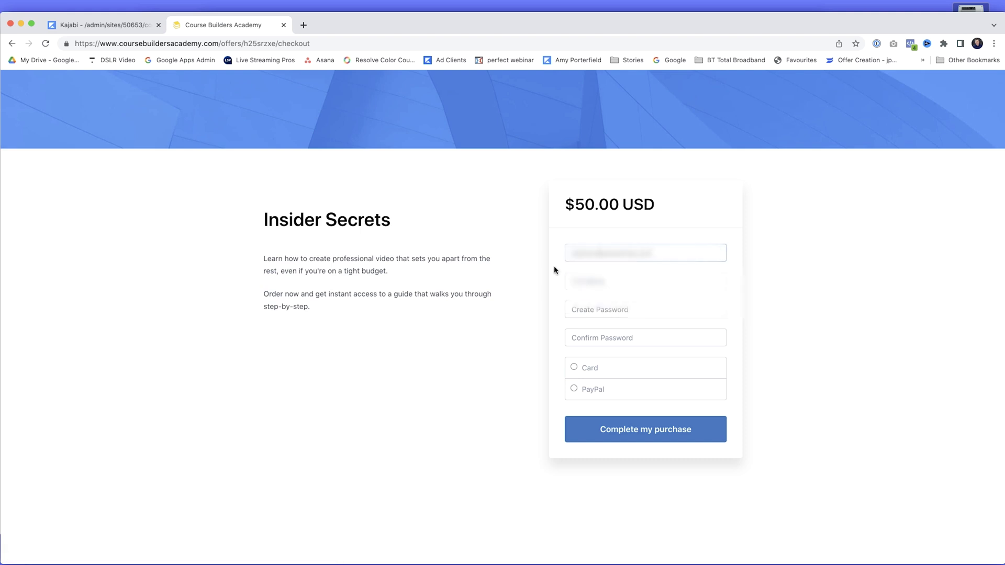
{"action": "left_click", "coordinate": [587, 280]}
{"action": "left_click", "coordinate": [657, 309]}
Enter and confirm the buyer's account password on the checkout form
{"action": "left_click", "coordinate": [607, 312]}
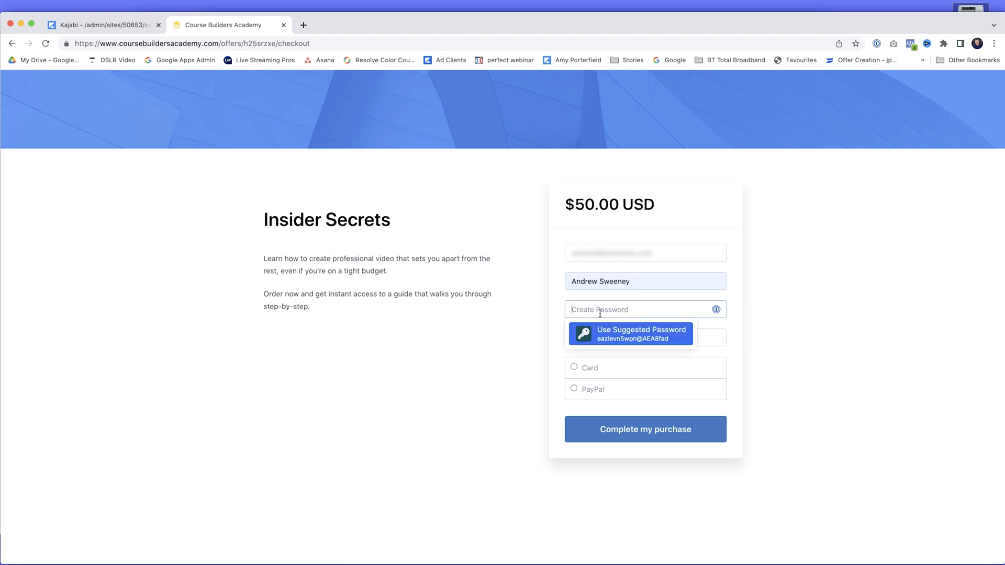
{"action": "left_click", "coordinate": [603, 326]}
{"action": "key", "text": "Tab"}
{"action": "type", "text": "••••••••••"}
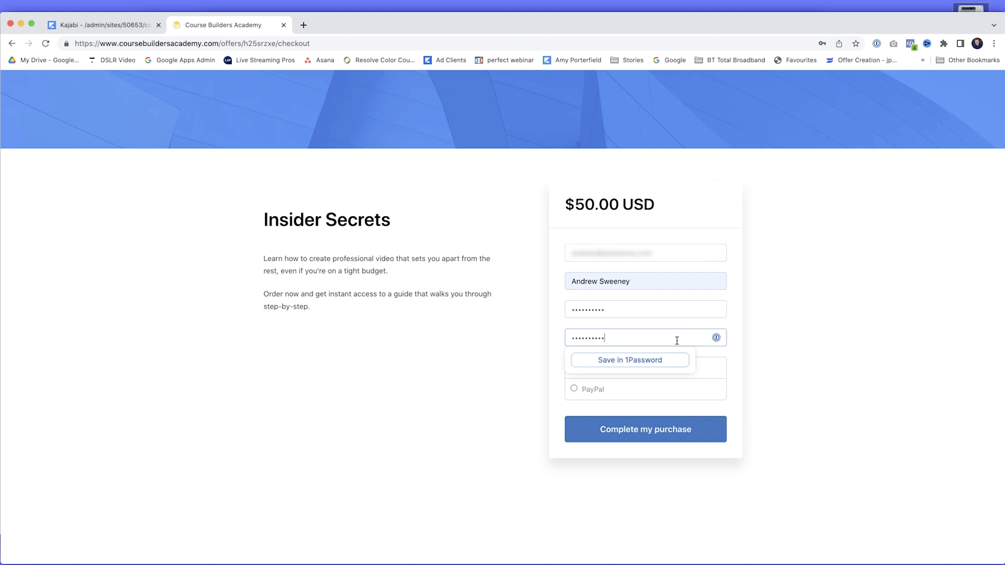
{"action": "left_click", "coordinate": [553, 350]}
Pay by card with the test card number and complete the purchase
{"action": "left_click", "coordinate": [575, 368]}
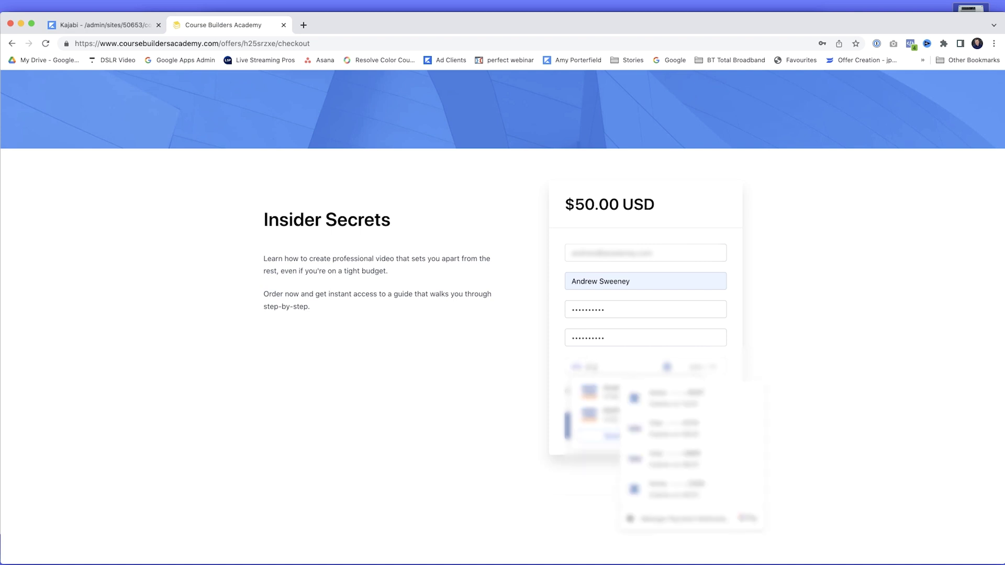
{"action": "type", "text": "9997"}
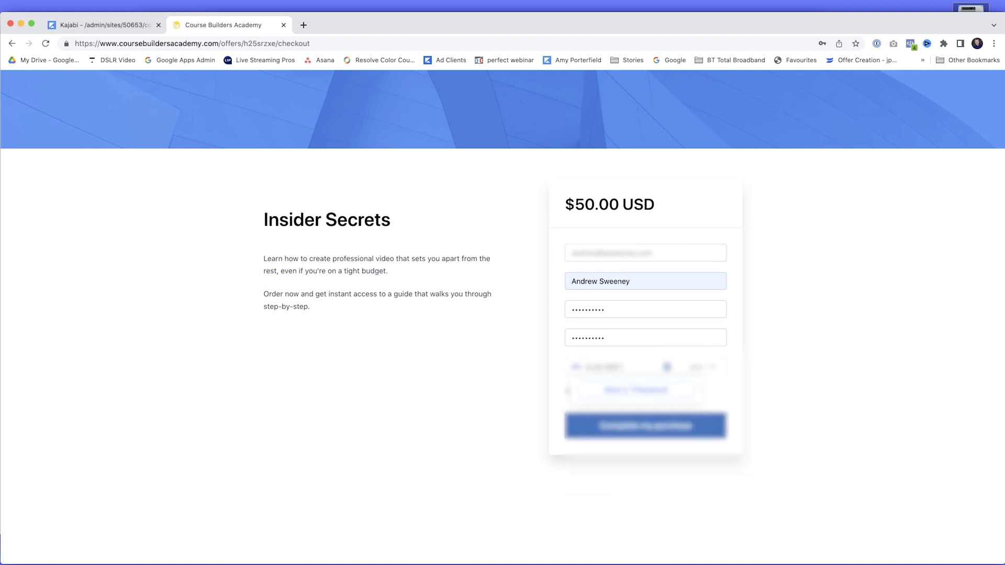
{"action": "type", "text": "424242420424424"}
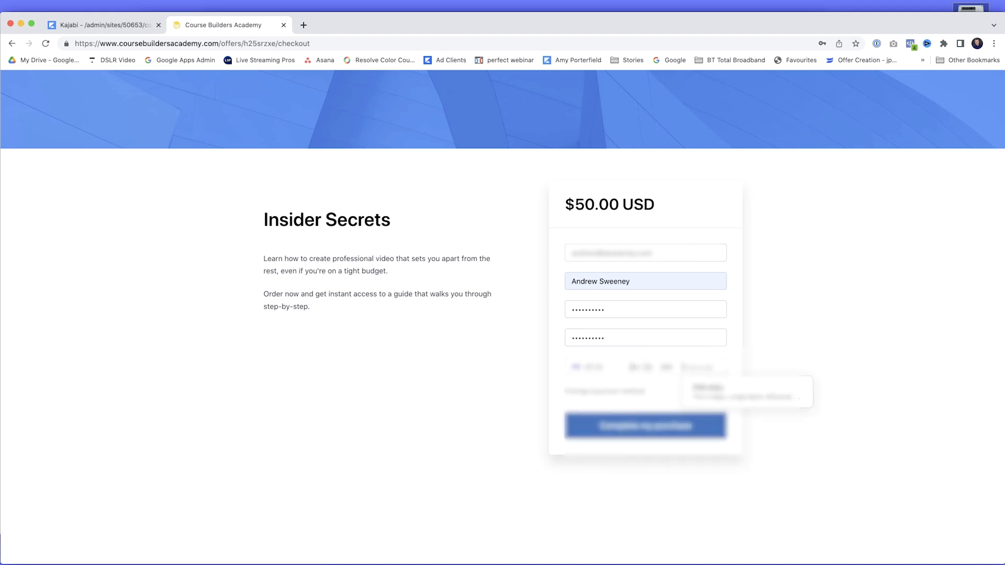
{"action": "left_click", "coordinate": [590, 109]}
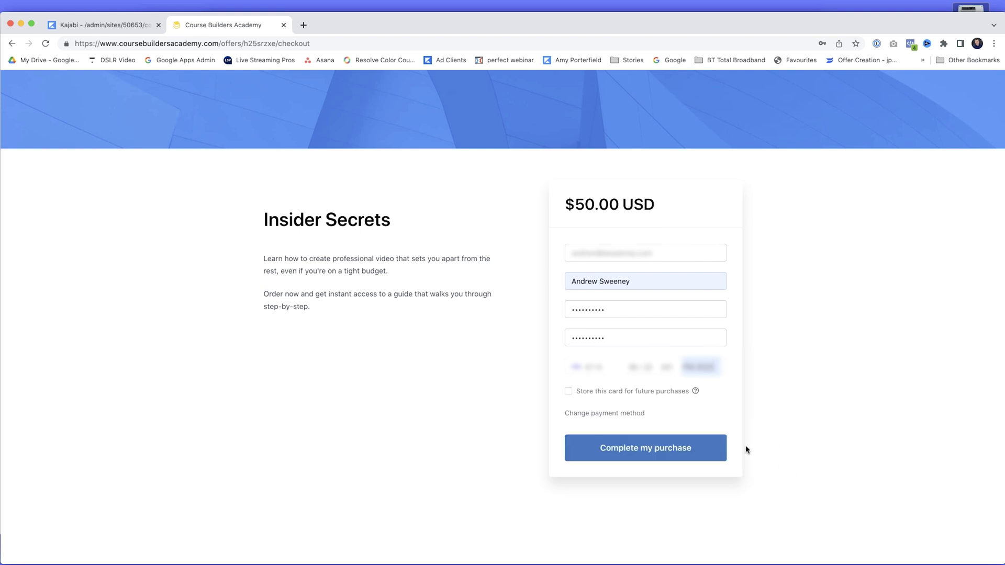
{"action": "left_click", "coordinate": [674, 449]}
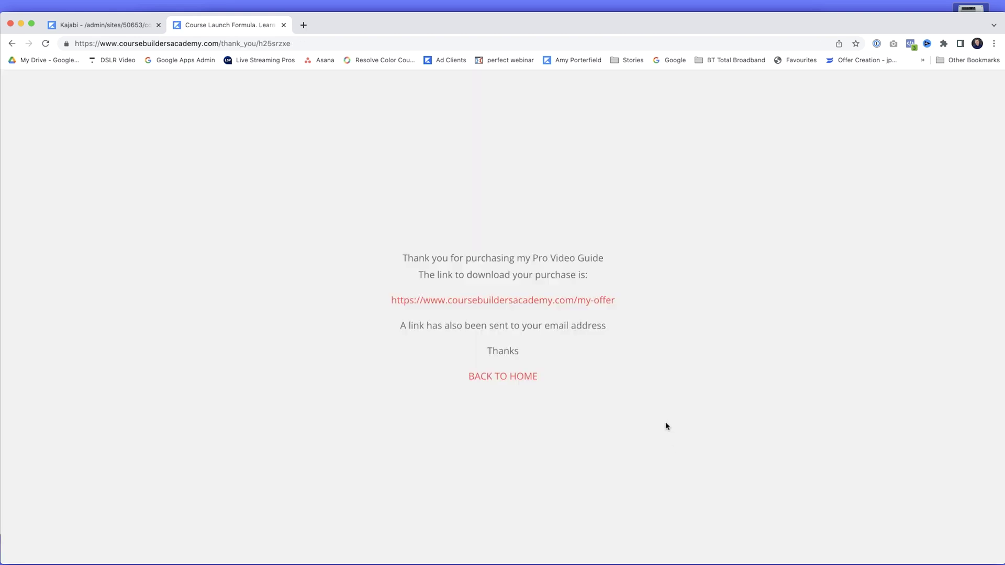
Open the my-offer download page from the thank-you page and copy its web address
{"action": "left_click", "coordinate": [568, 302]}
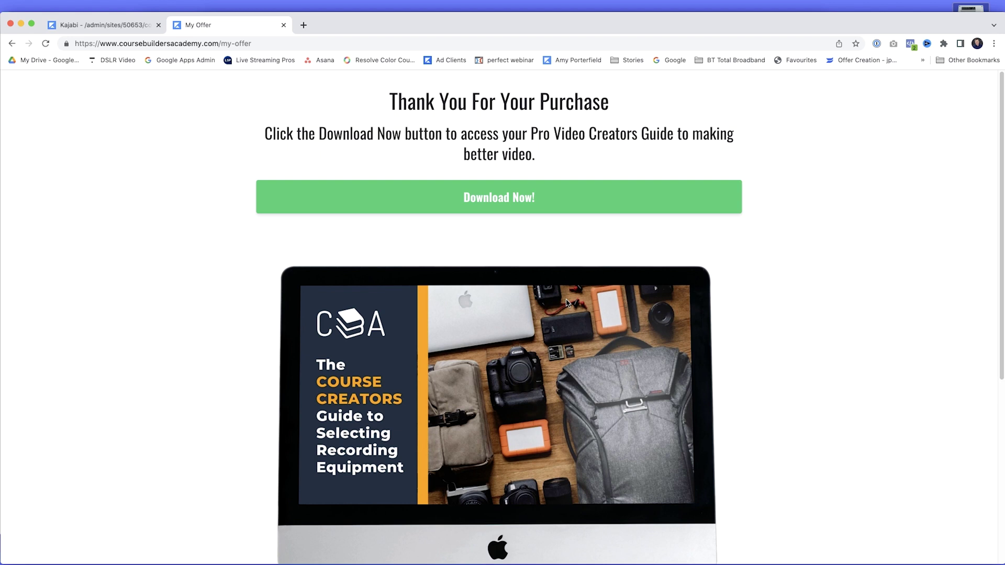
{"action": "left_click", "coordinate": [273, 43]}
{"action": "key", "text": "super+c"}
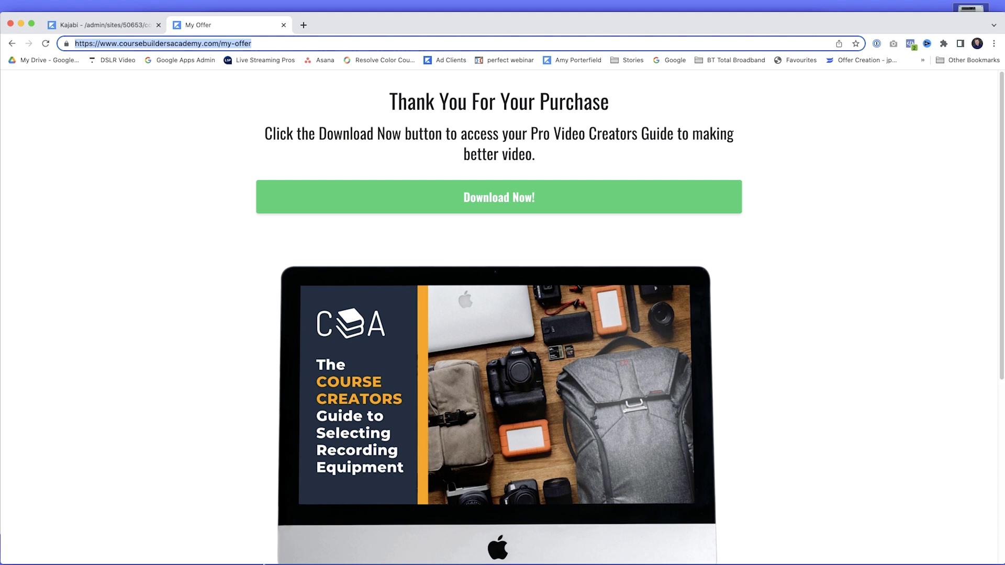
{"action": "mouse_move", "coordinate": [250, 561]}
{"action": "left_click", "coordinate": [100, 551]}
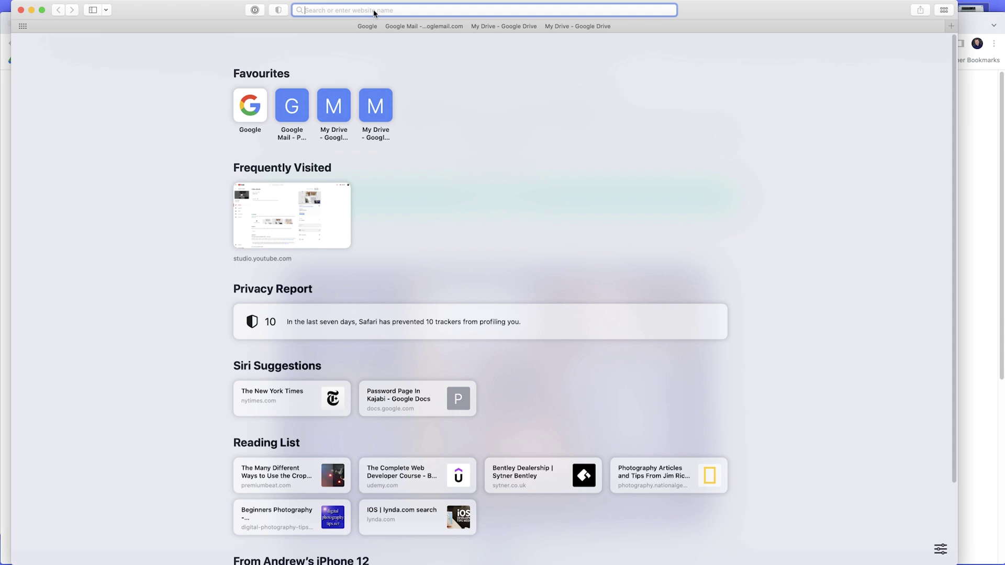
{"action": "key", "text": "super+v"}
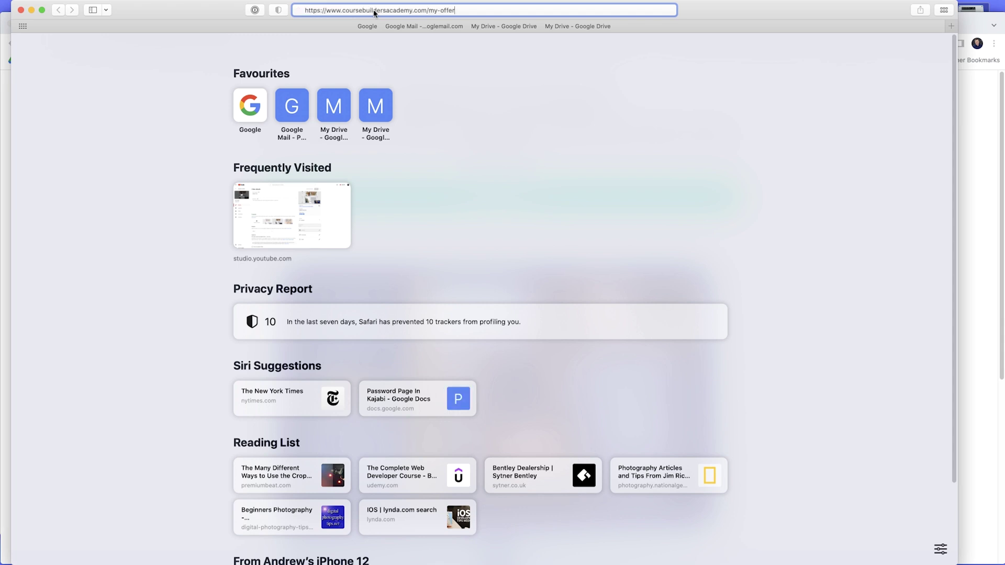
{"action": "key", "text": "Return"}
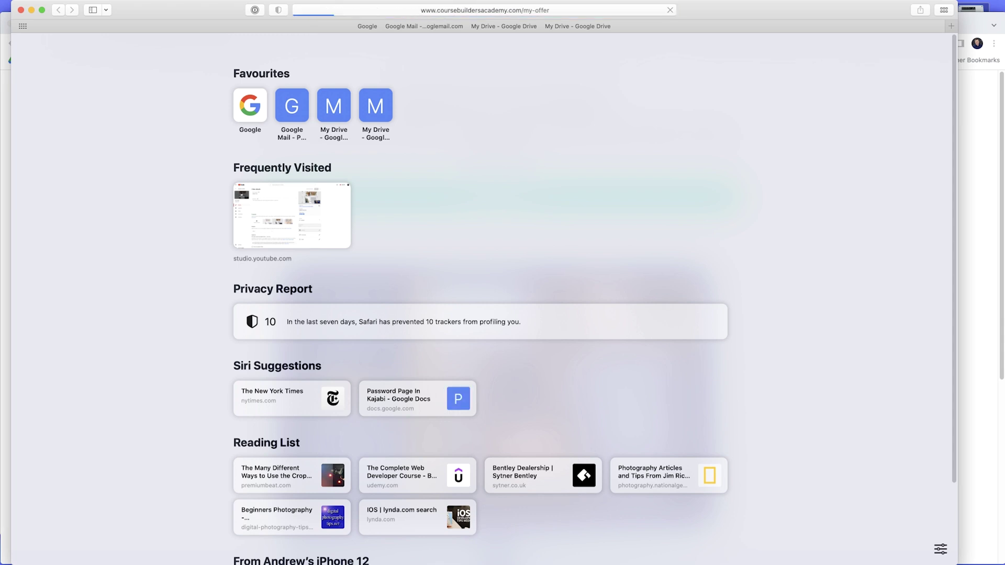